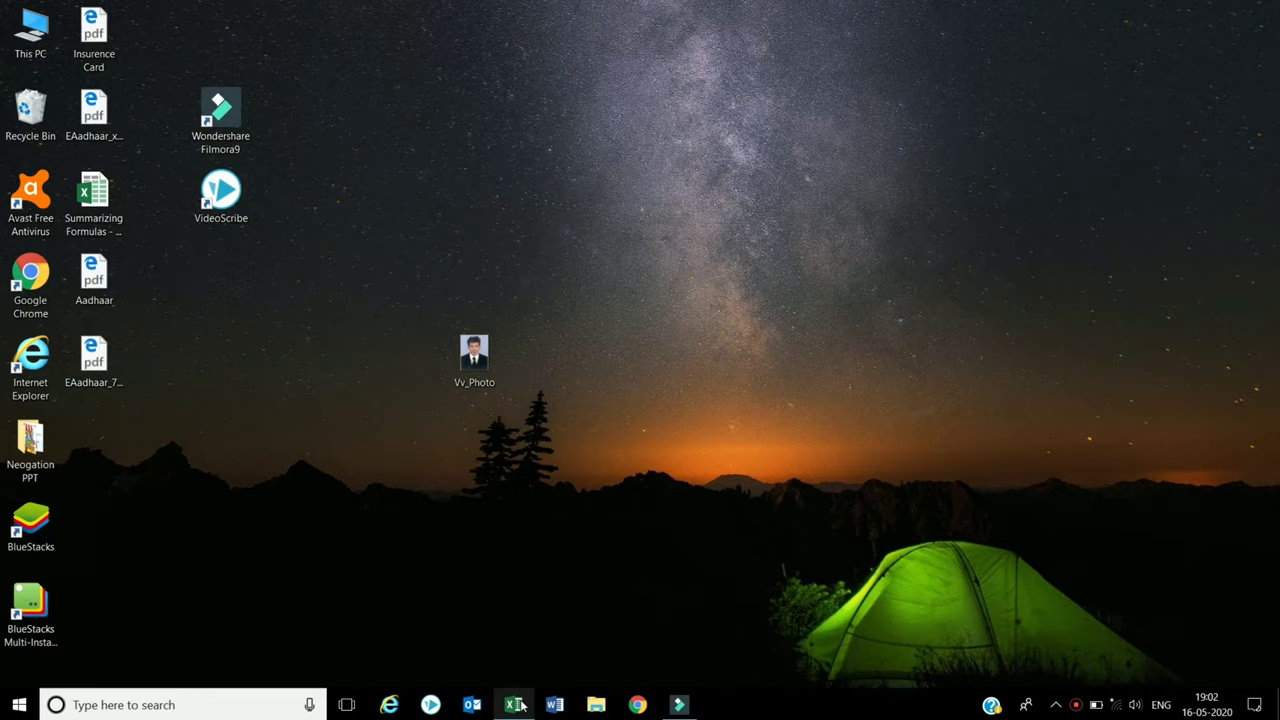
pyautogui.click(515, 705)
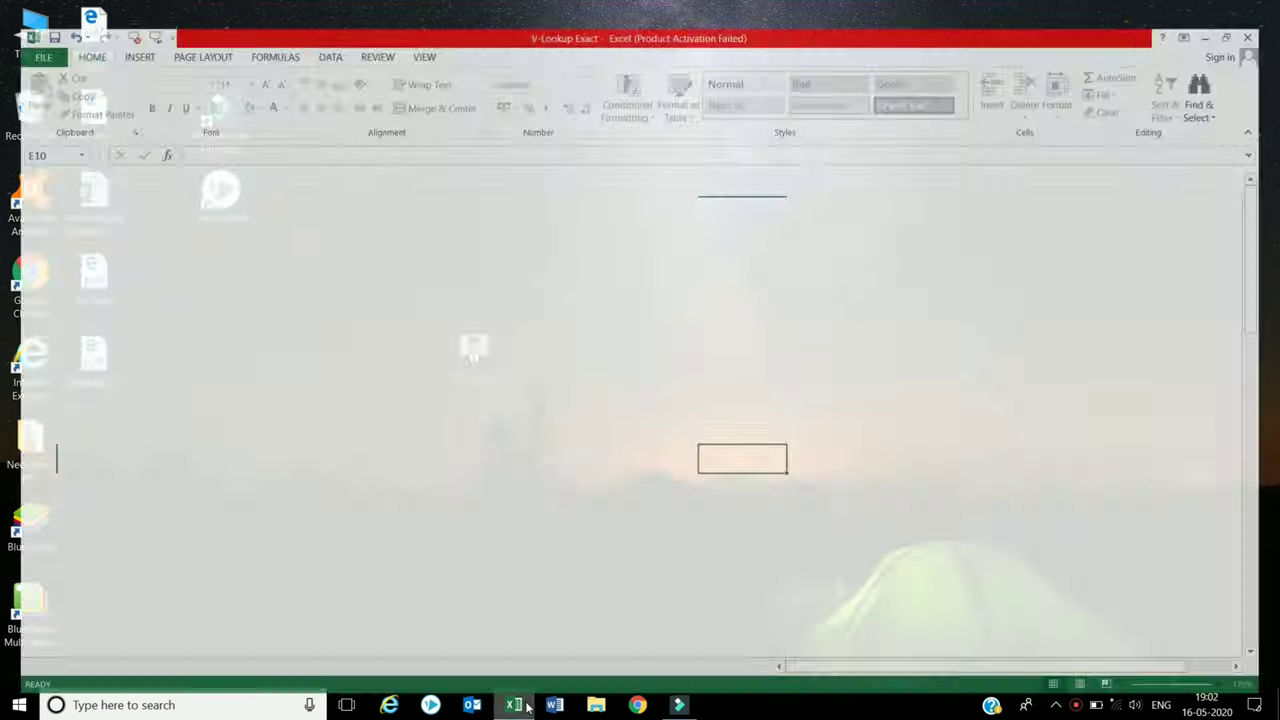
pyautogui.click(768, 503)
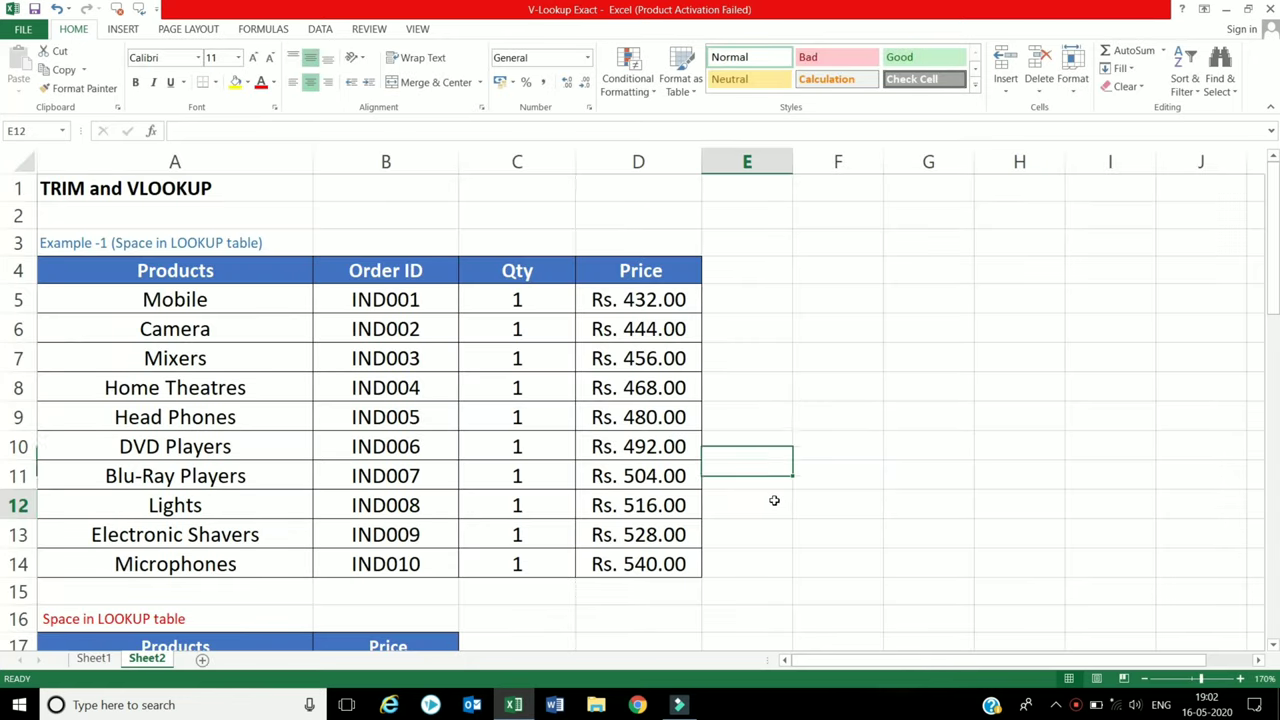
pyautogui.click(54, 185)
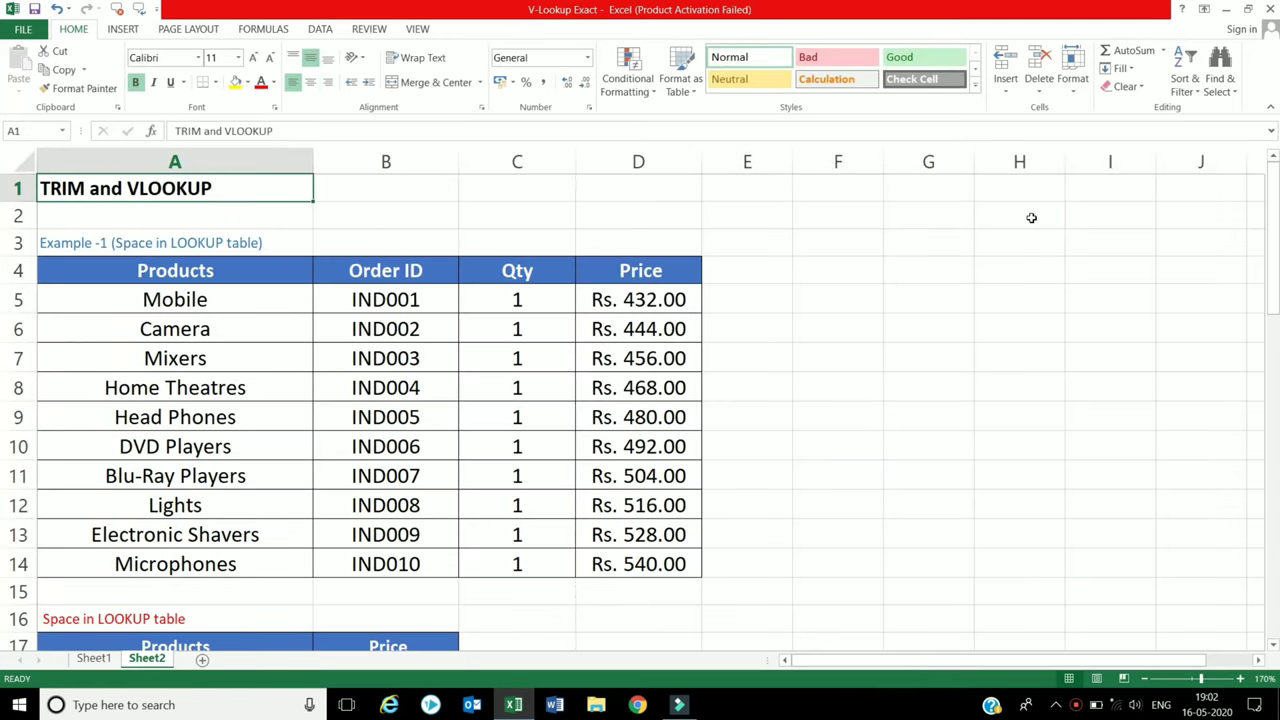
pyautogui.click(134, 188)
pyautogui.click(144, 211)
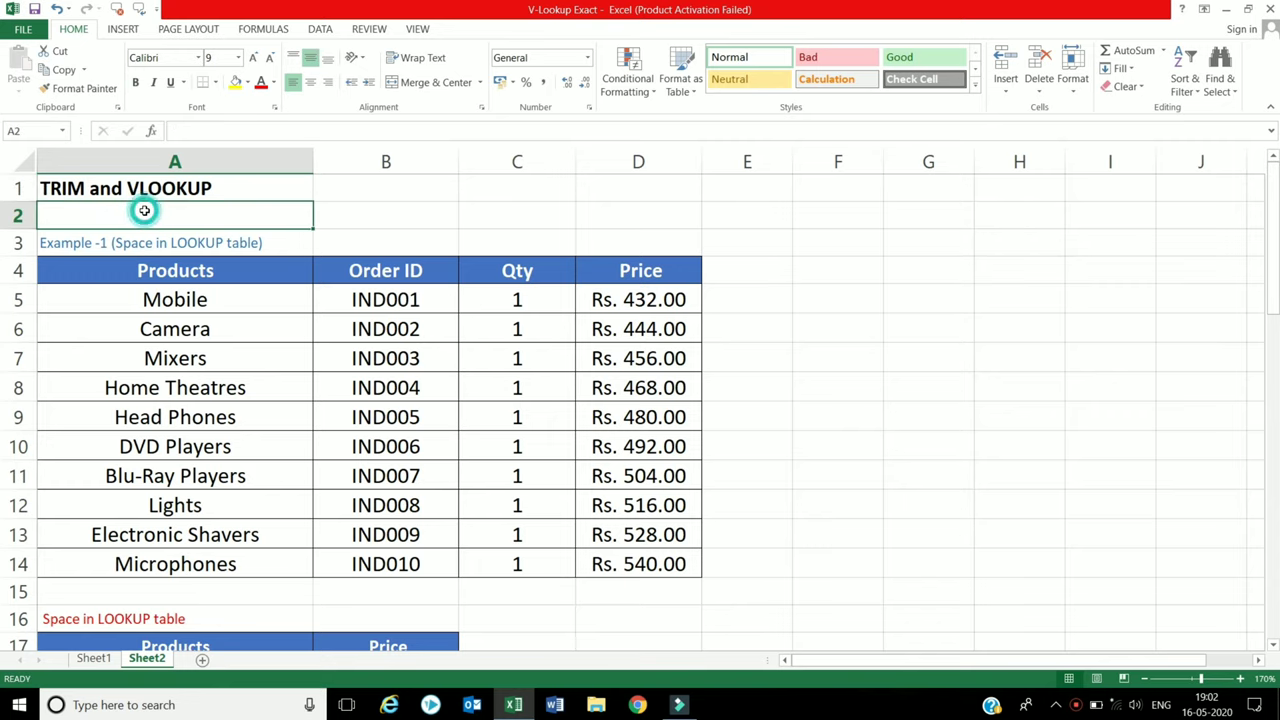
pyautogui.click(144, 241)
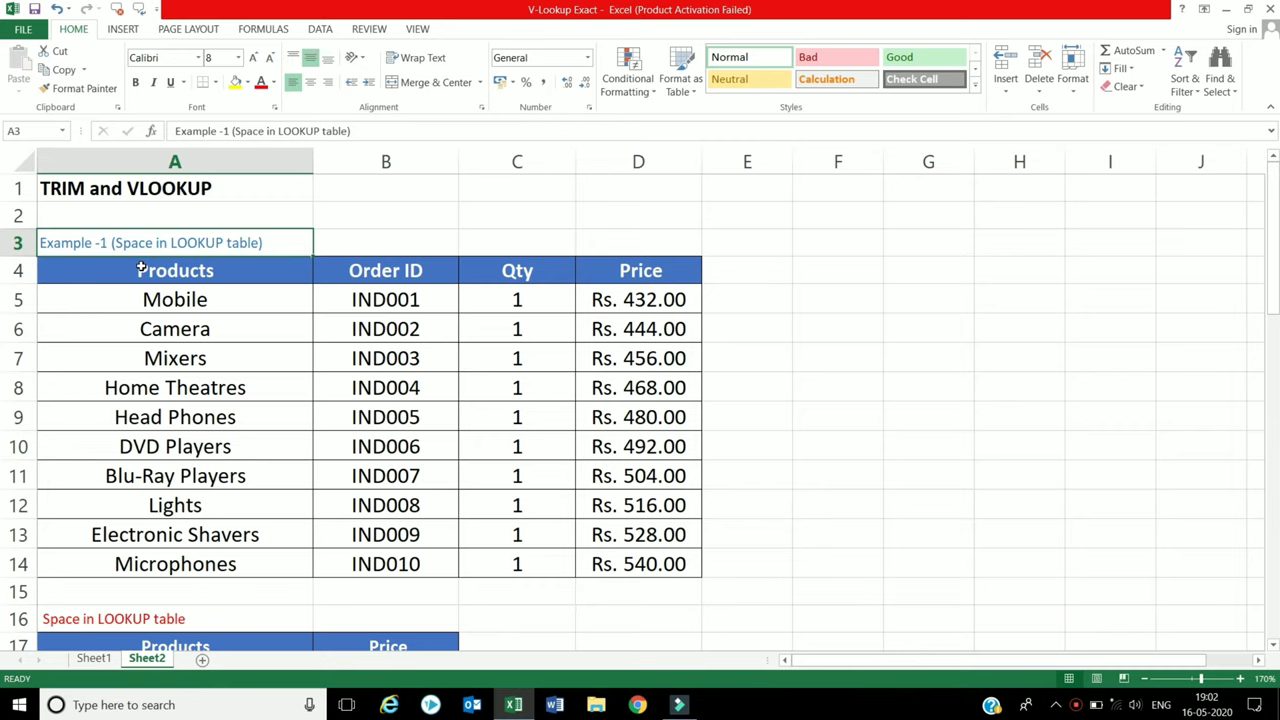
pyautogui.click(141, 268)
pyautogui.click(385, 275)
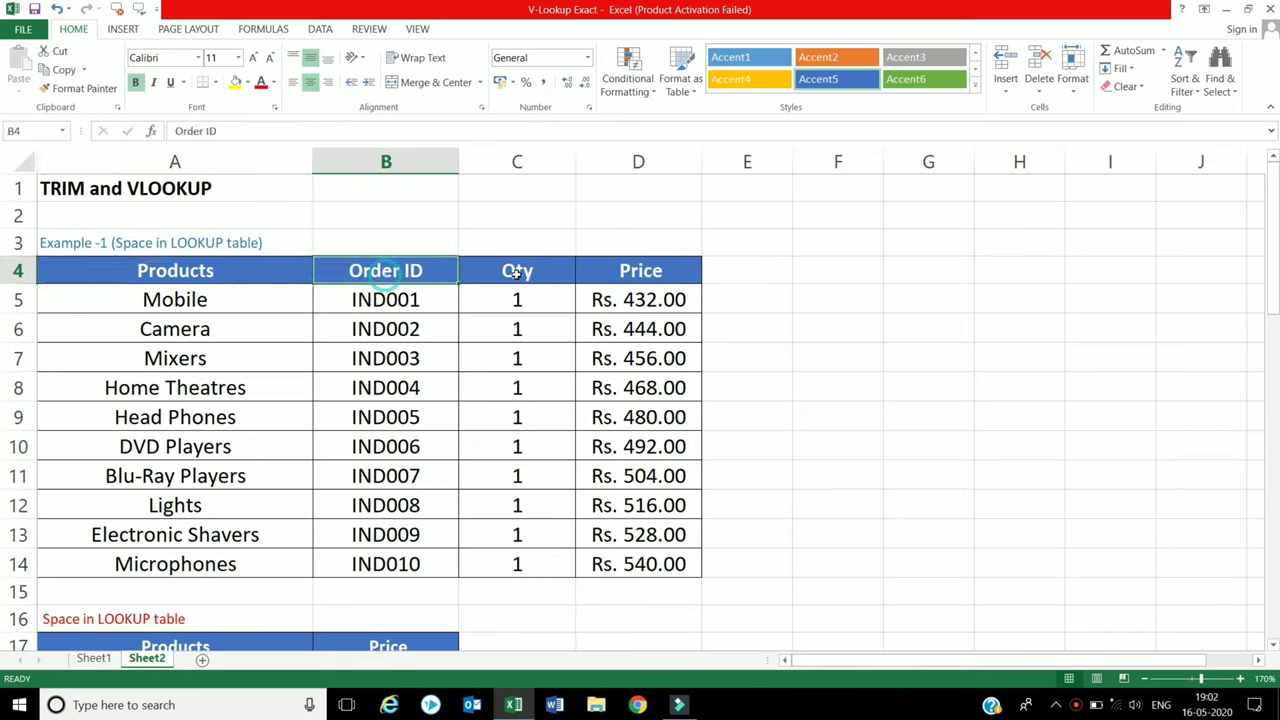
pyautogui.click(516, 280)
pyautogui.click(624, 272)
pyautogui.click(201, 299)
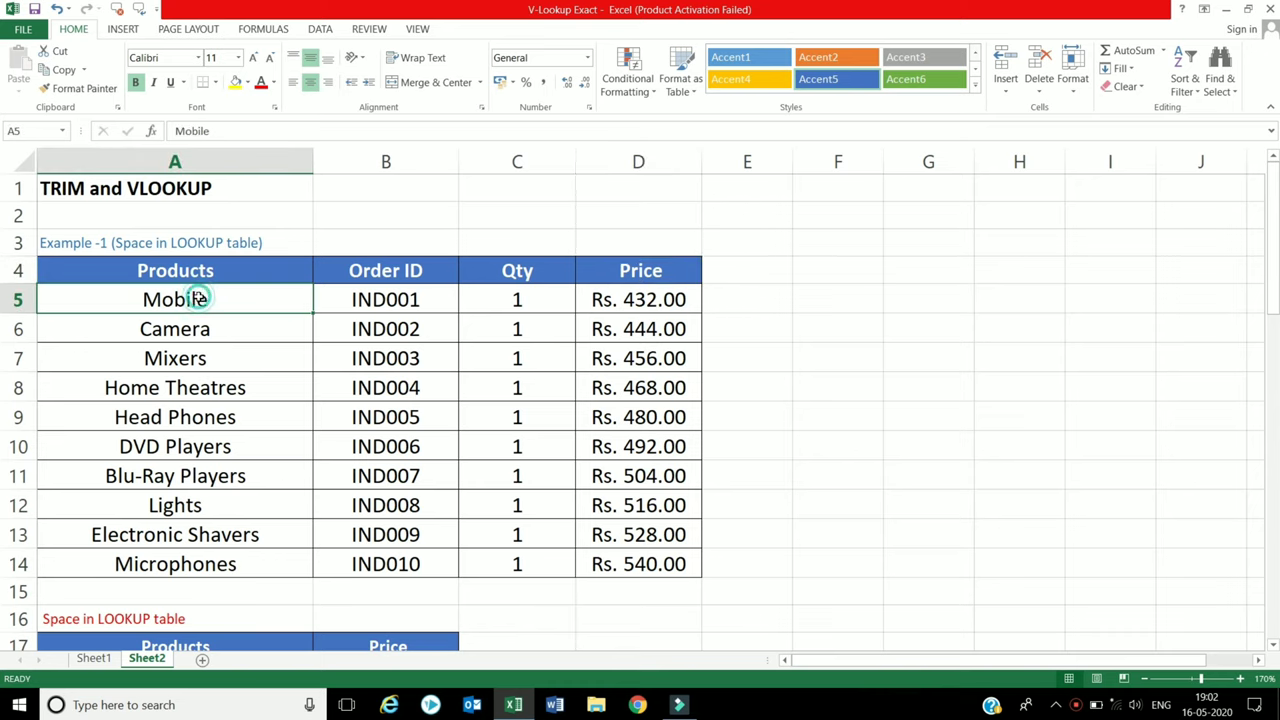
pyautogui.keyDown('shift'); pyautogui.click(674, 565); pyautogui.keyUp('shift')
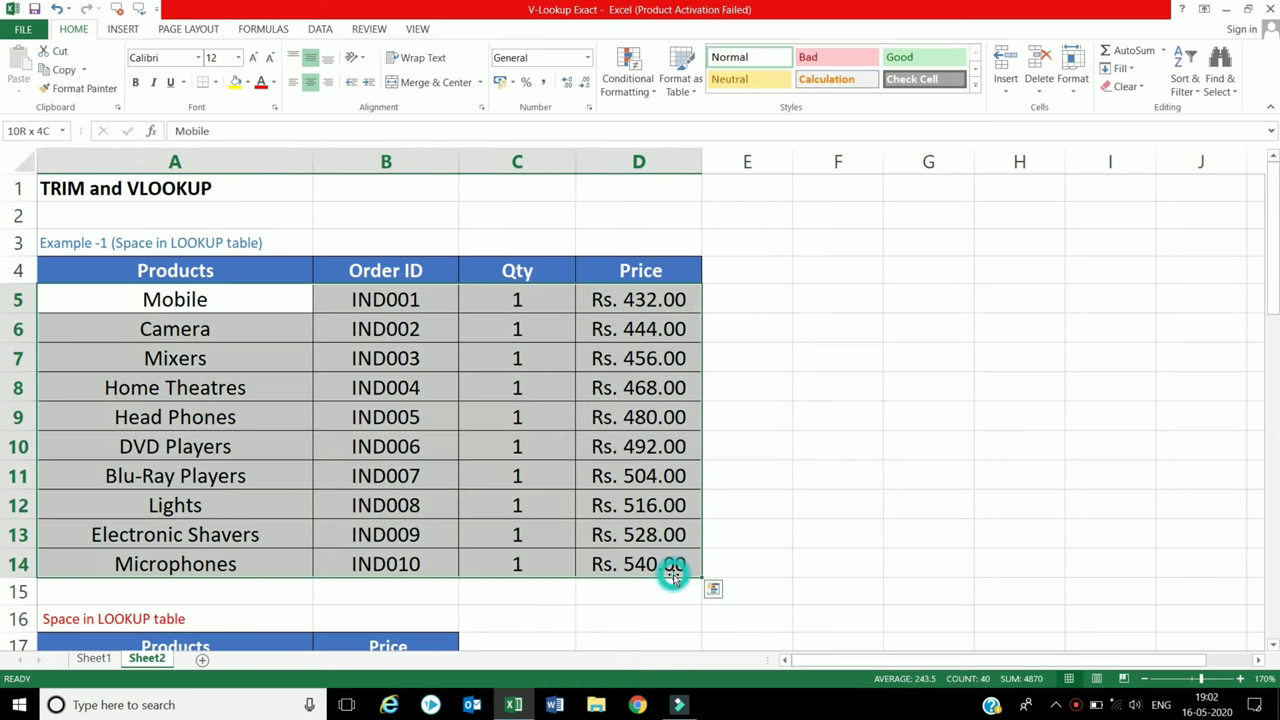
pyautogui.click(798, 514)
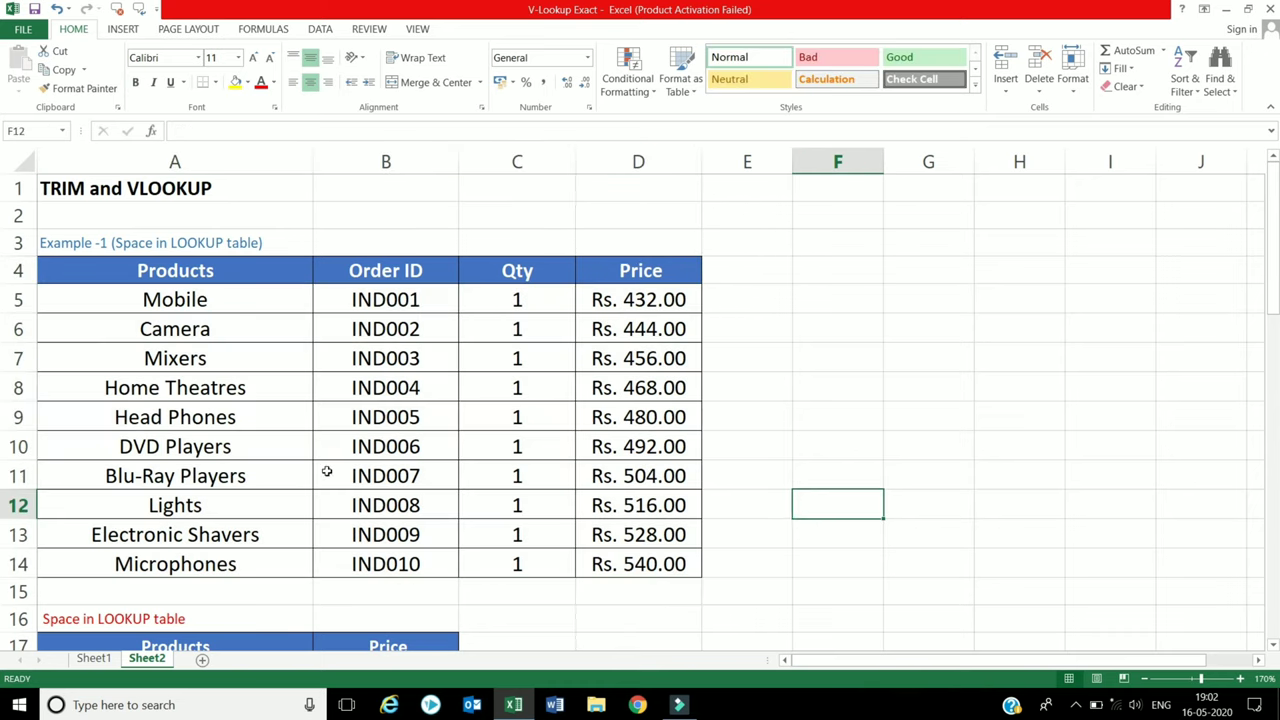
pyautogui.scroll(-3, 325, 470)
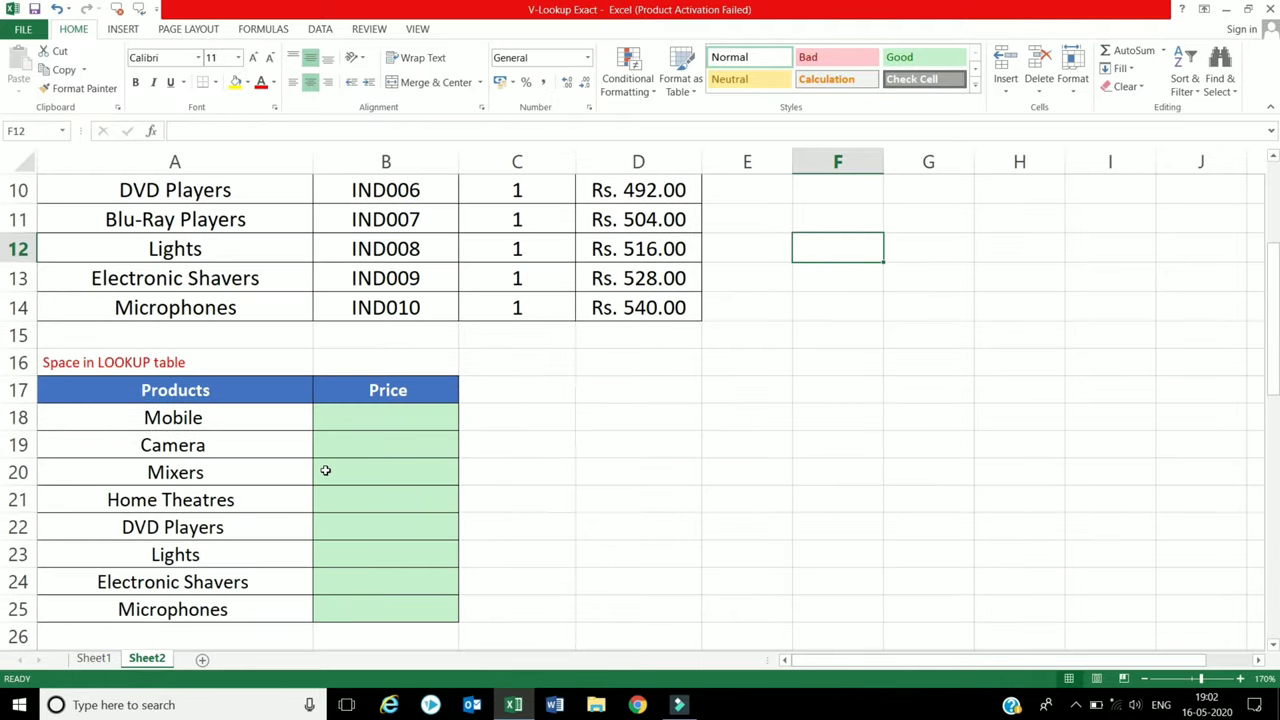
pyautogui.click(295, 445)
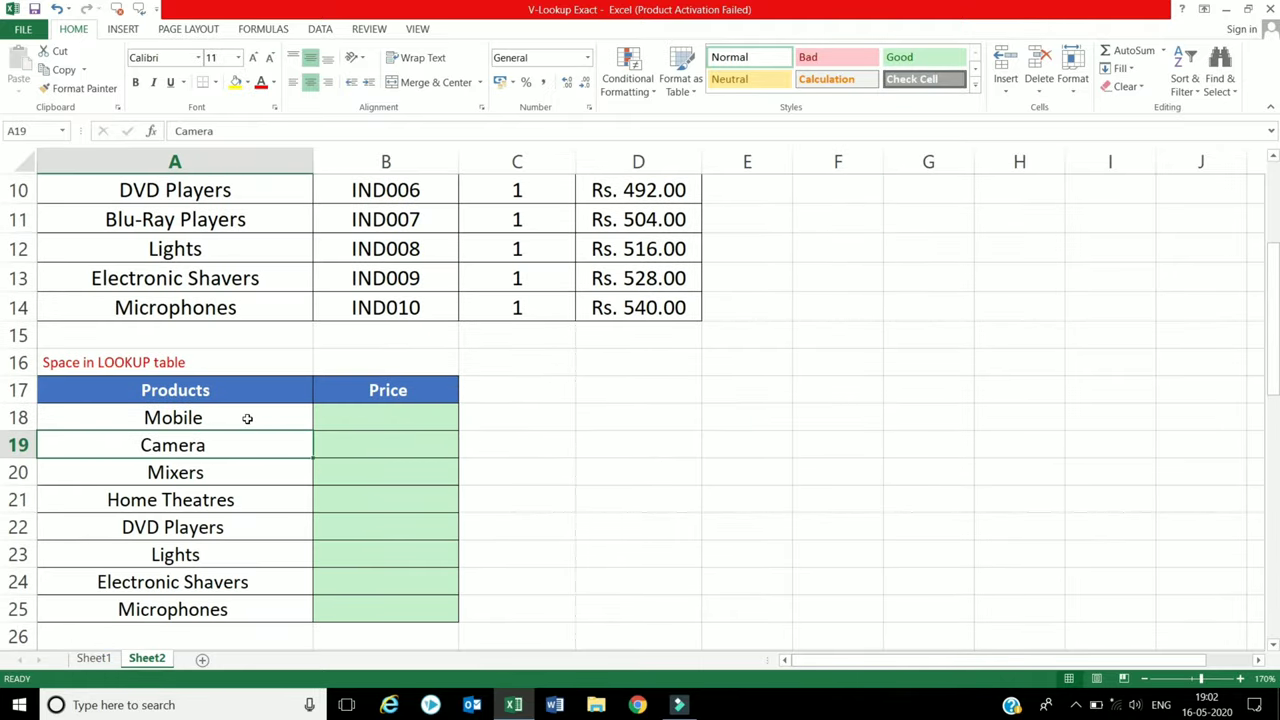
pyautogui.click(247, 418)
pyautogui.click(254, 463)
pyautogui.scroll(1, 256, 464)
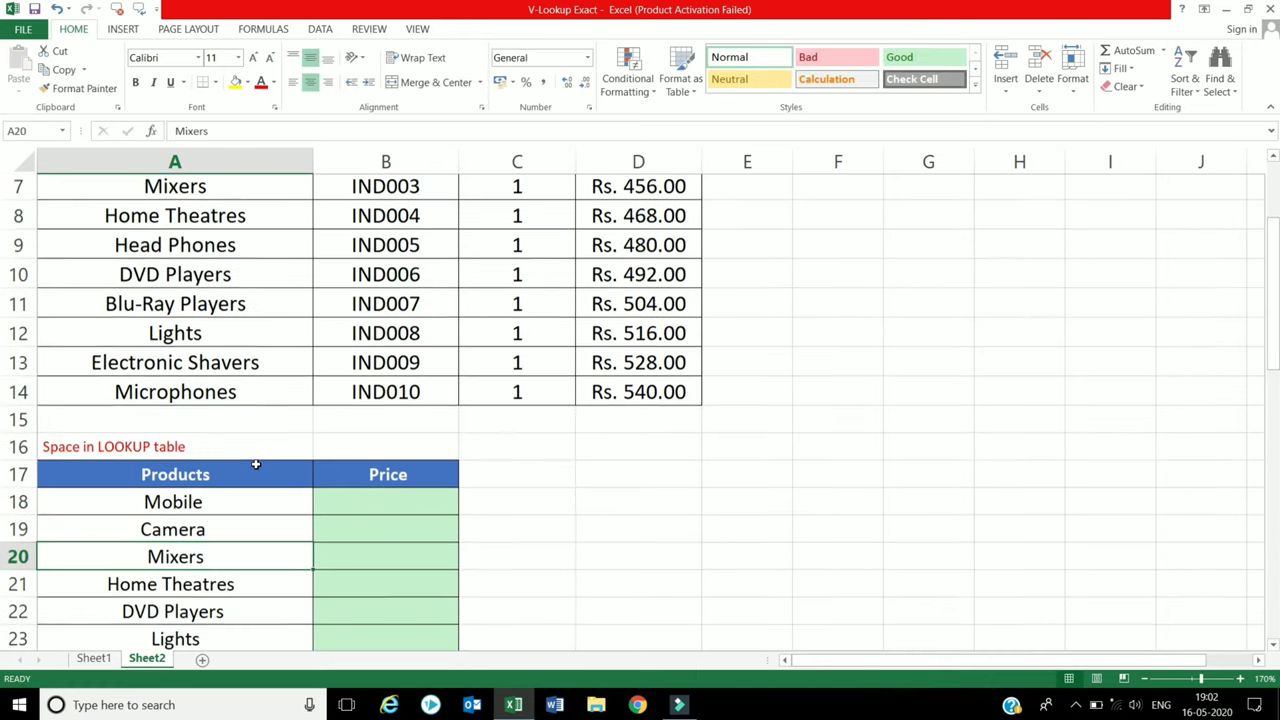
pyautogui.scroll(2, 255, 465)
pyautogui.click(244, 310)
pyautogui.doubleClick(243, 306)
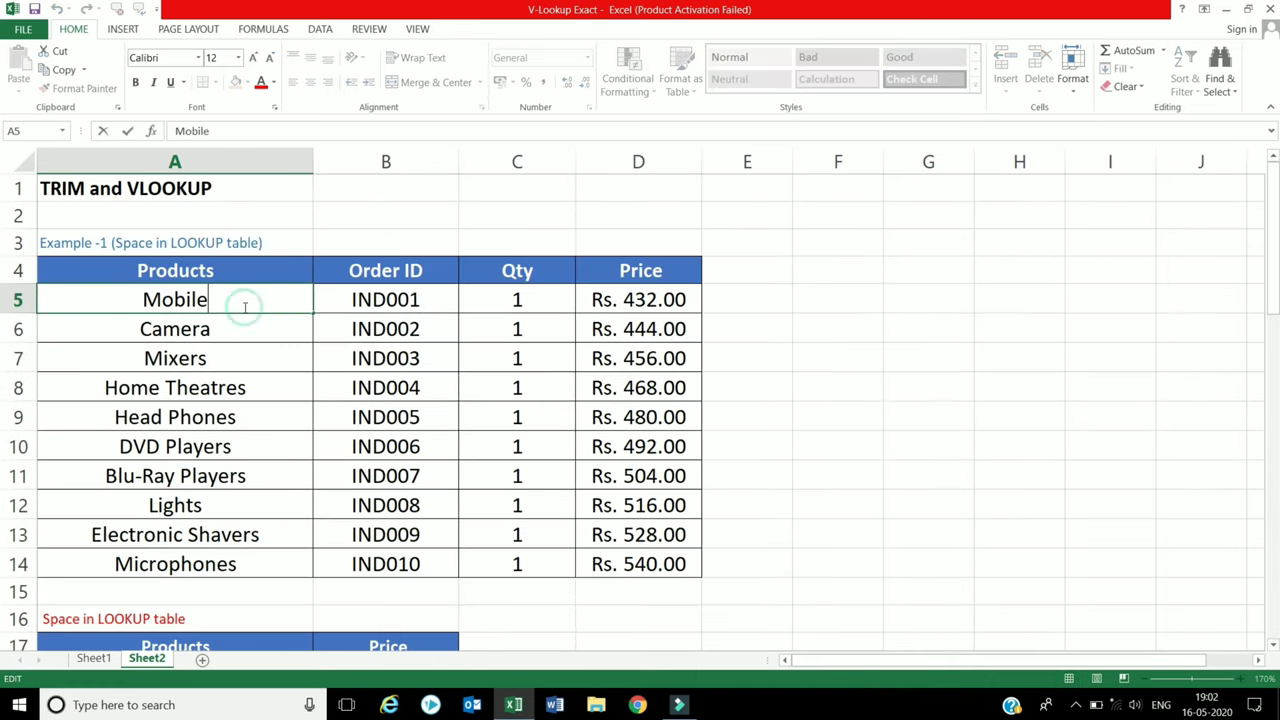
pyautogui.doubleClick(260, 337)
pyautogui.click(251, 357)
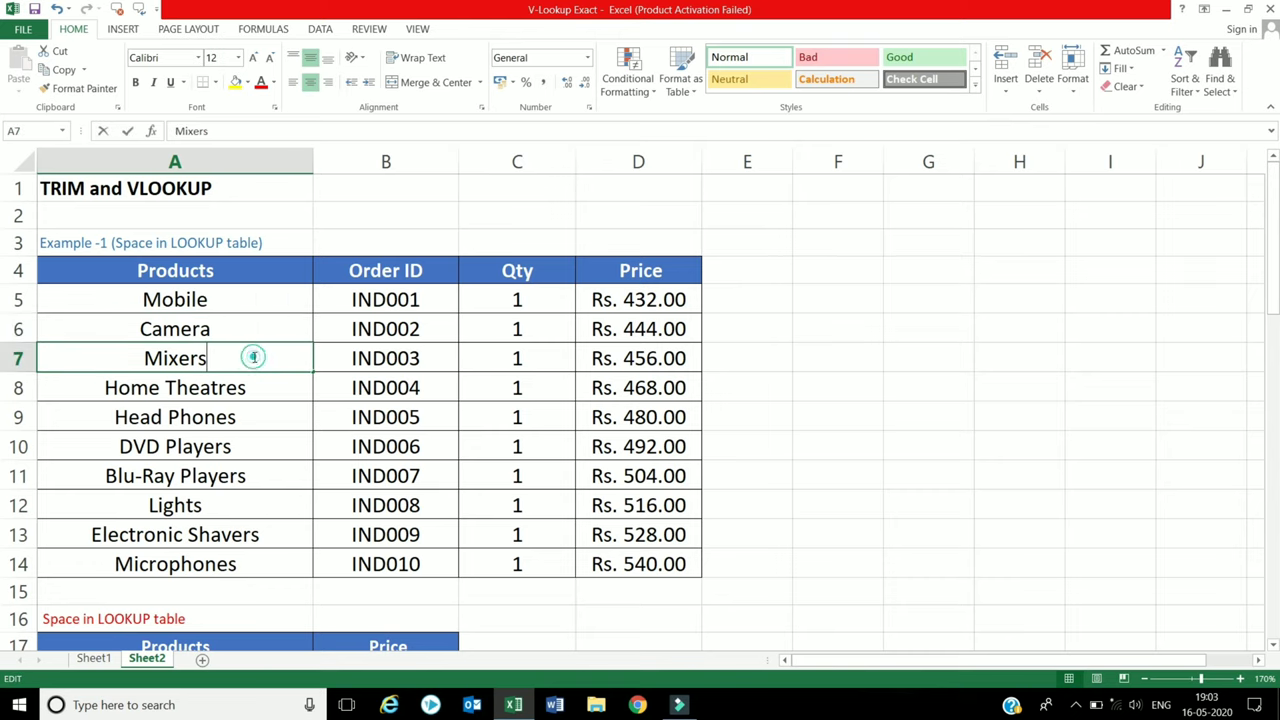
pyautogui.click(257, 449)
pyautogui.scroll(-2, 258, 454)
pyautogui.scroll(-1, 258, 454)
pyautogui.click(257, 451)
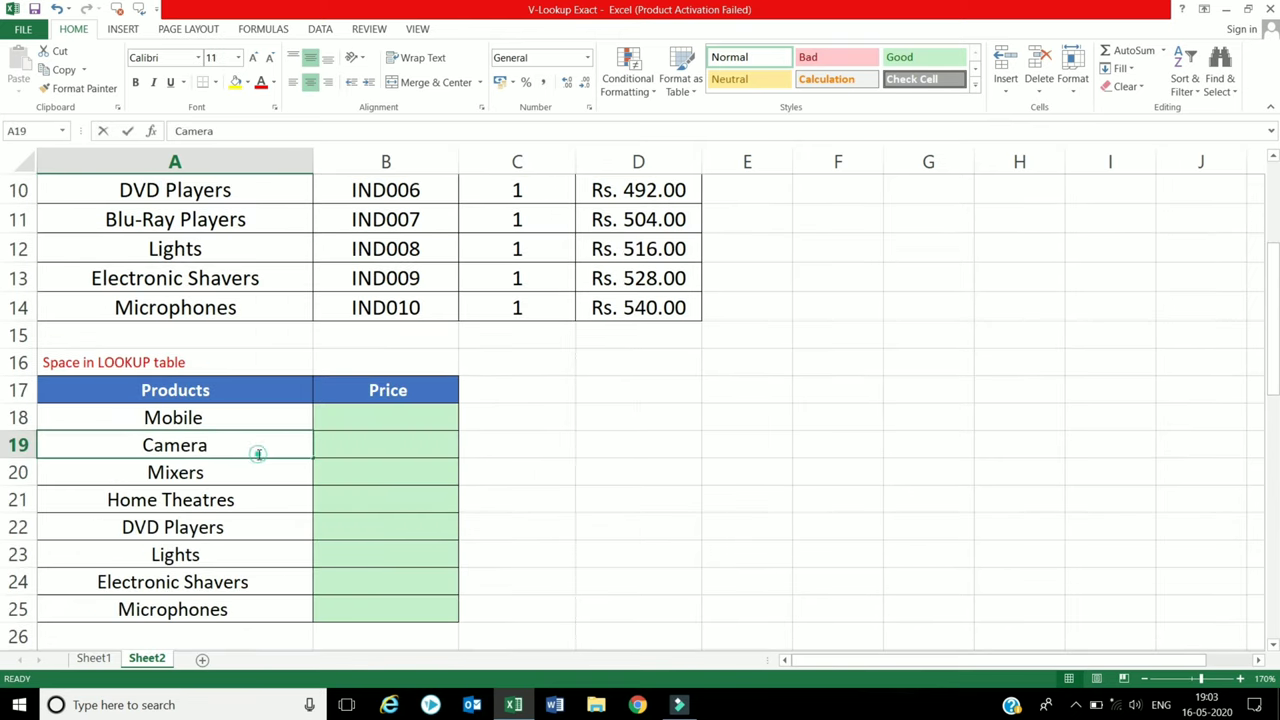
pyautogui.hotkey('ctrl', 'Down')
pyautogui.click(254, 471)
pyautogui.doubleClick(254, 471)
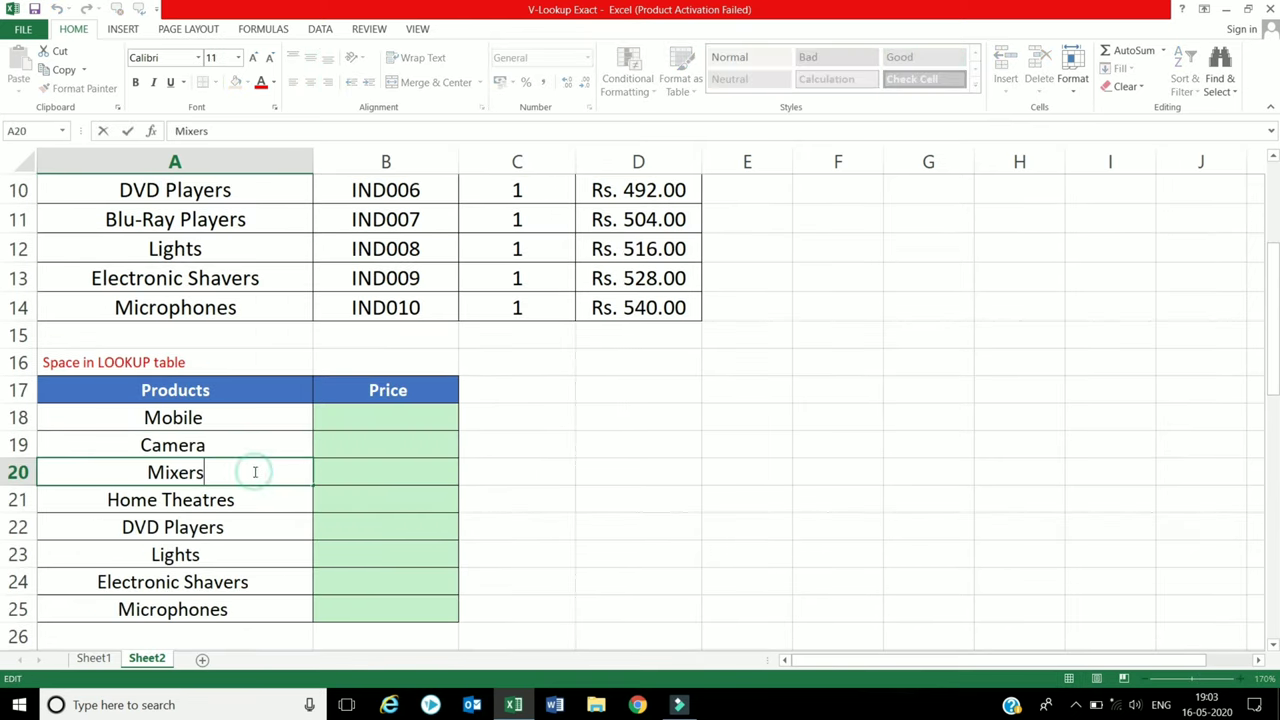
pyautogui.press('Escape')
pyautogui.doubleClick(258, 492)
pyautogui.click(380, 474)
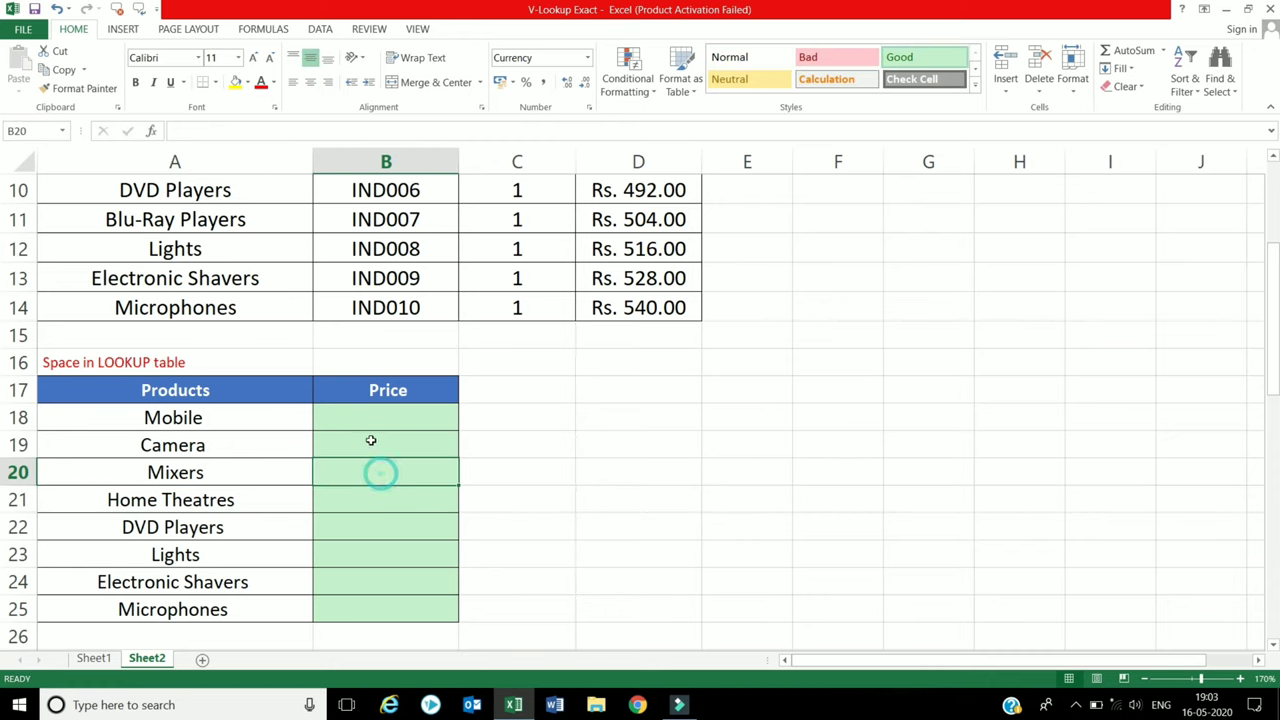
pyautogui.click(371, 420)
pyautogui.scroll(1, 387, 460)
pyautogui.scroll(2, 387, 460)
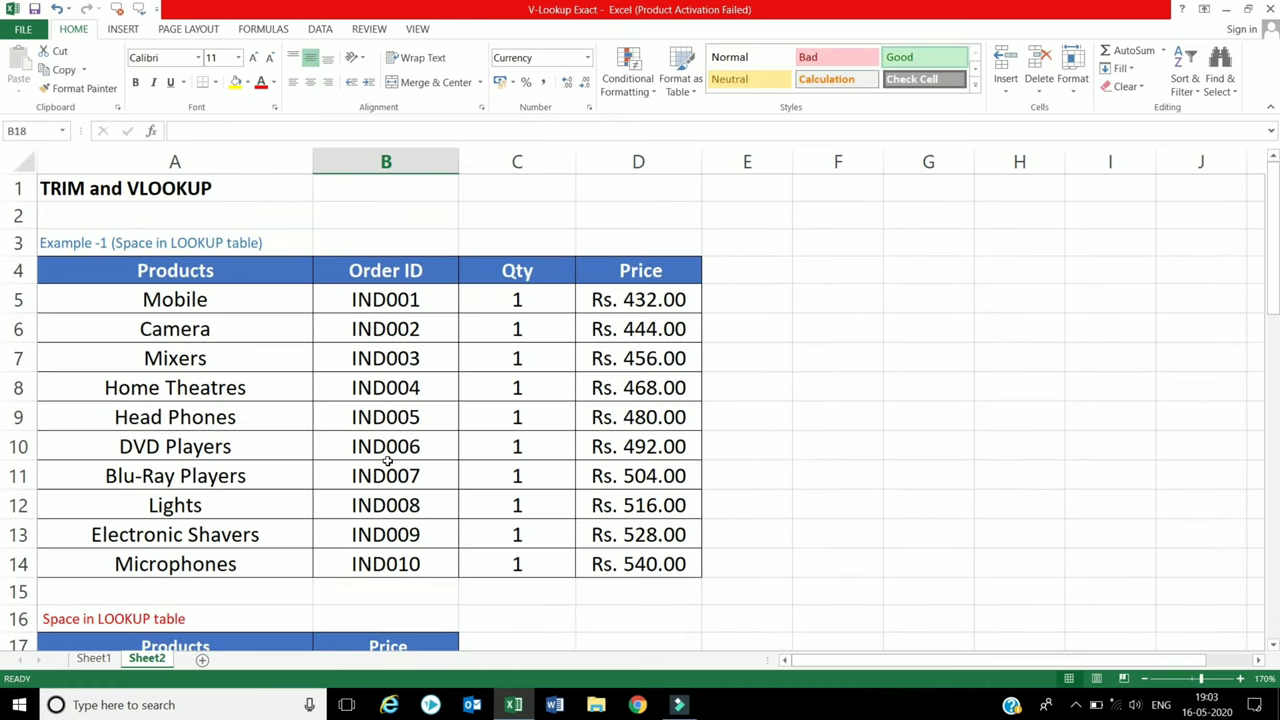
pyautogui.scroll(-1, 387, 458)
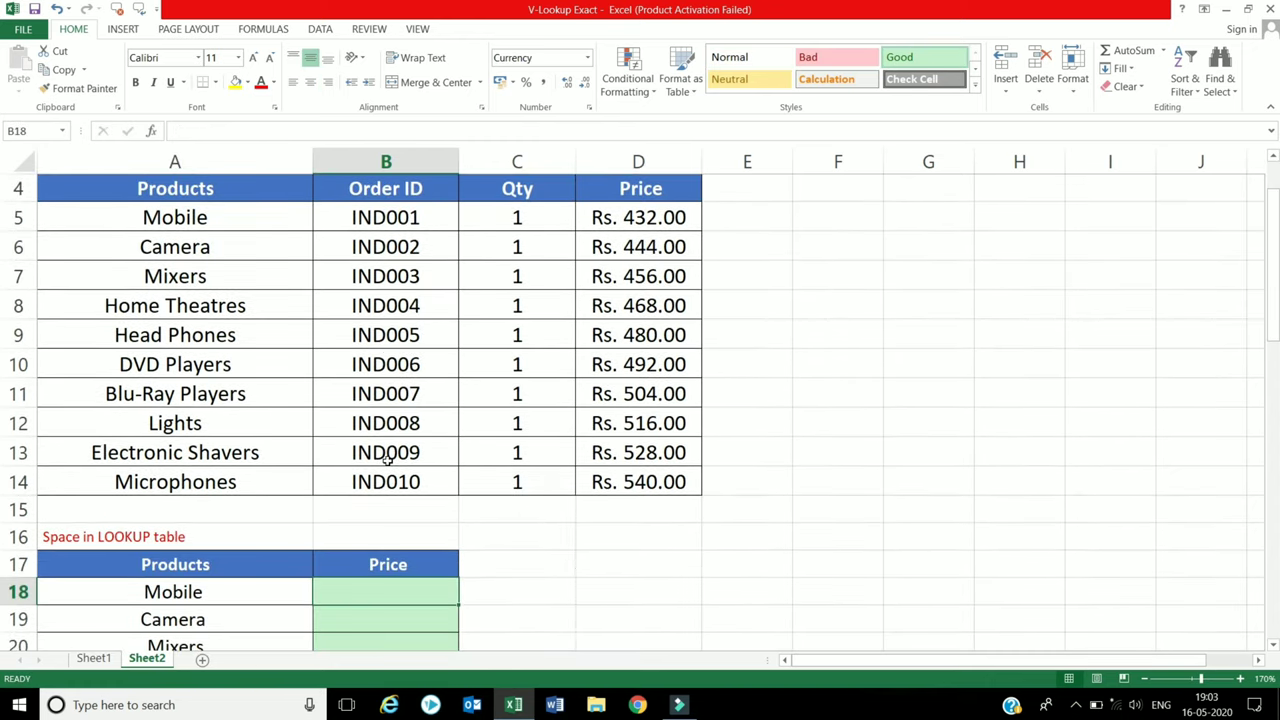
# Step: Enter =VLOOKUP(TRIM(A18),$A$5:$D$14,4,0) in B18 to price Mobile at Rs. 432.00
pyautogui.write('=v')
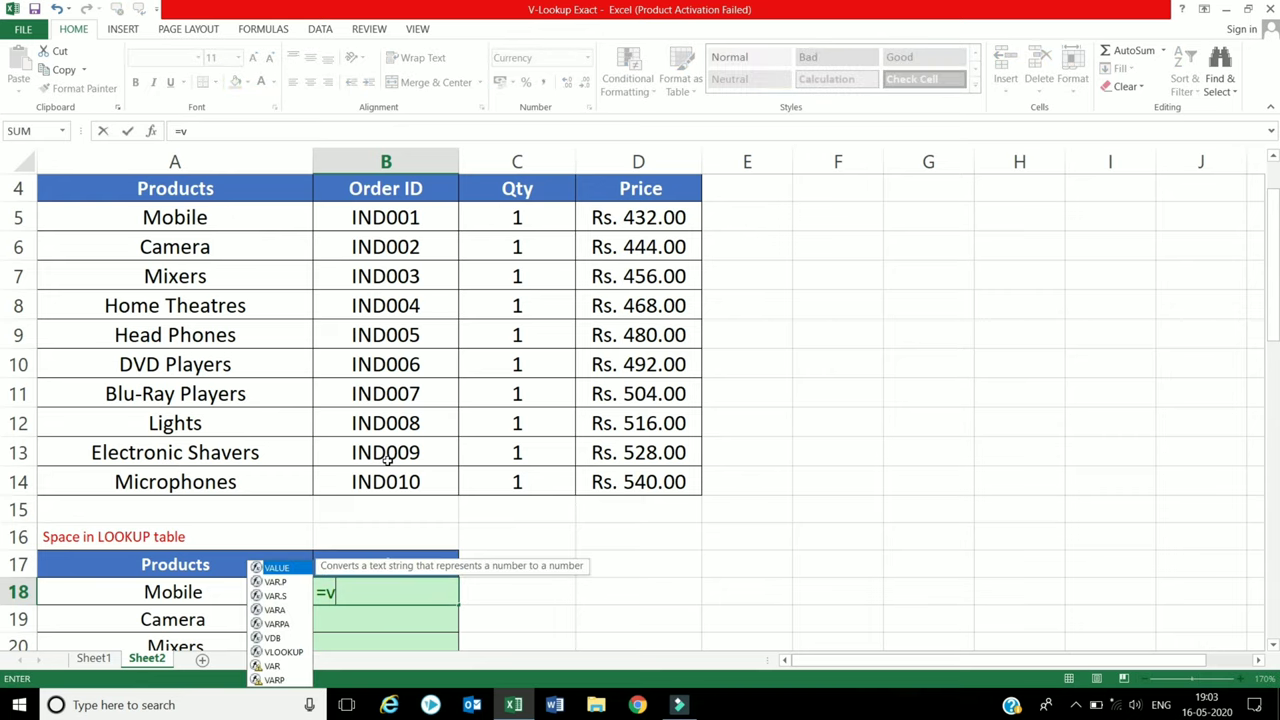
pyautogui.write('loo')
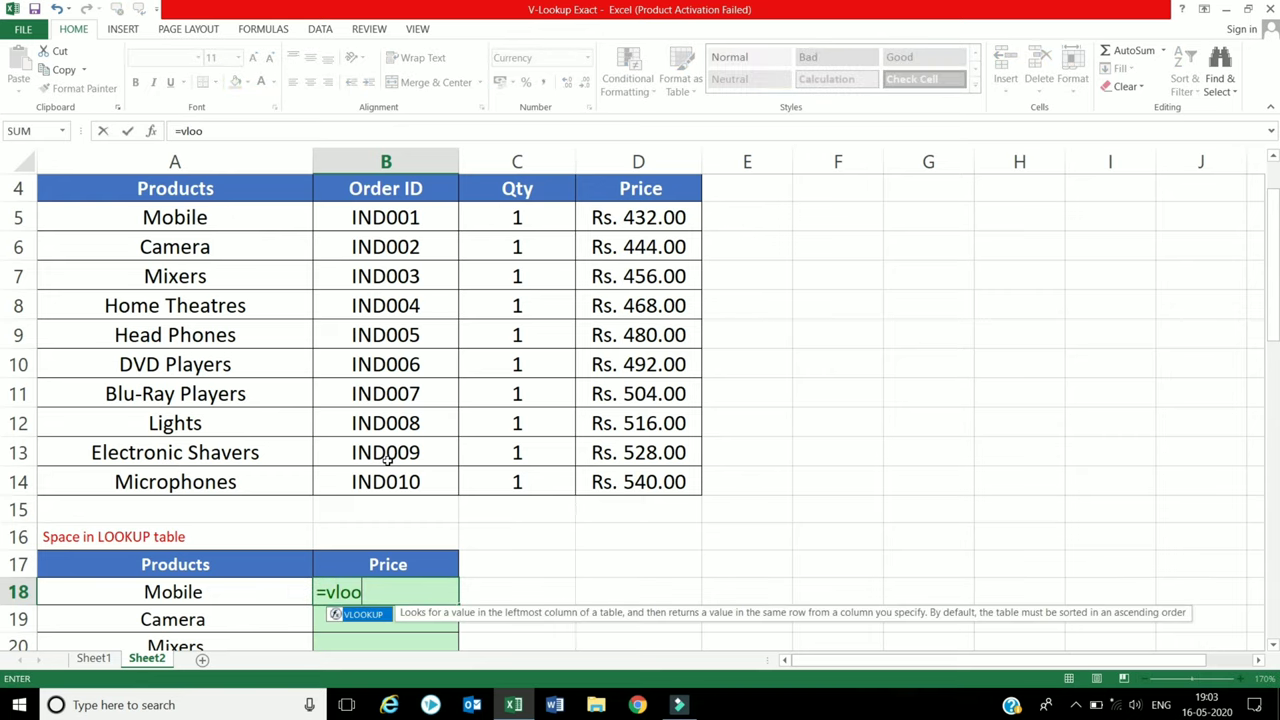
pyautogui.write('kup')
pyautogui.write('(')
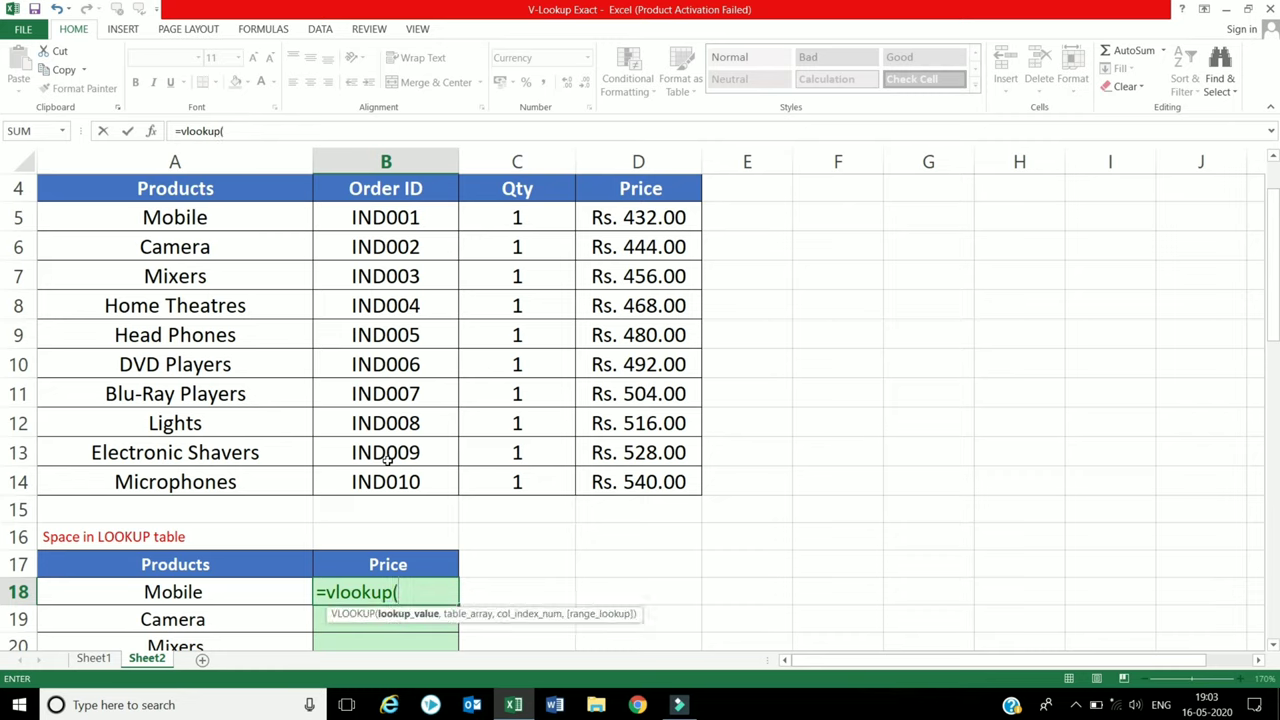
pyautogui.write('tr')
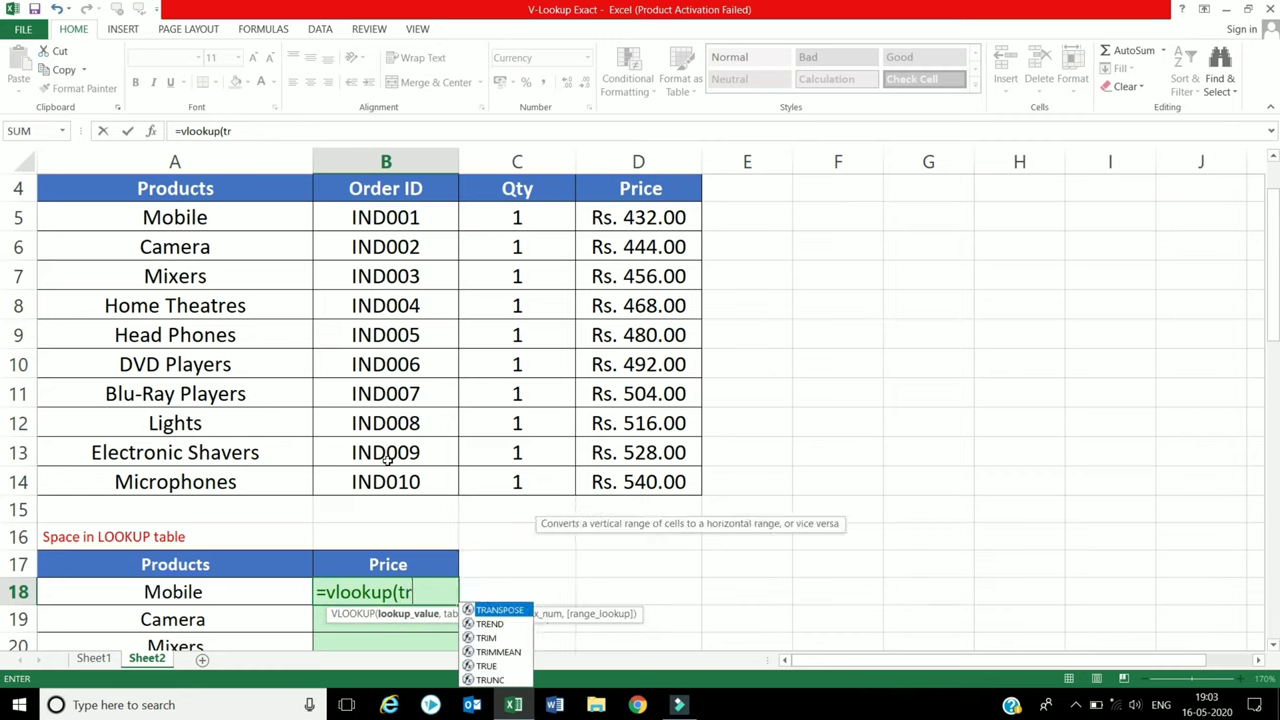
pyautogui.write('im(')
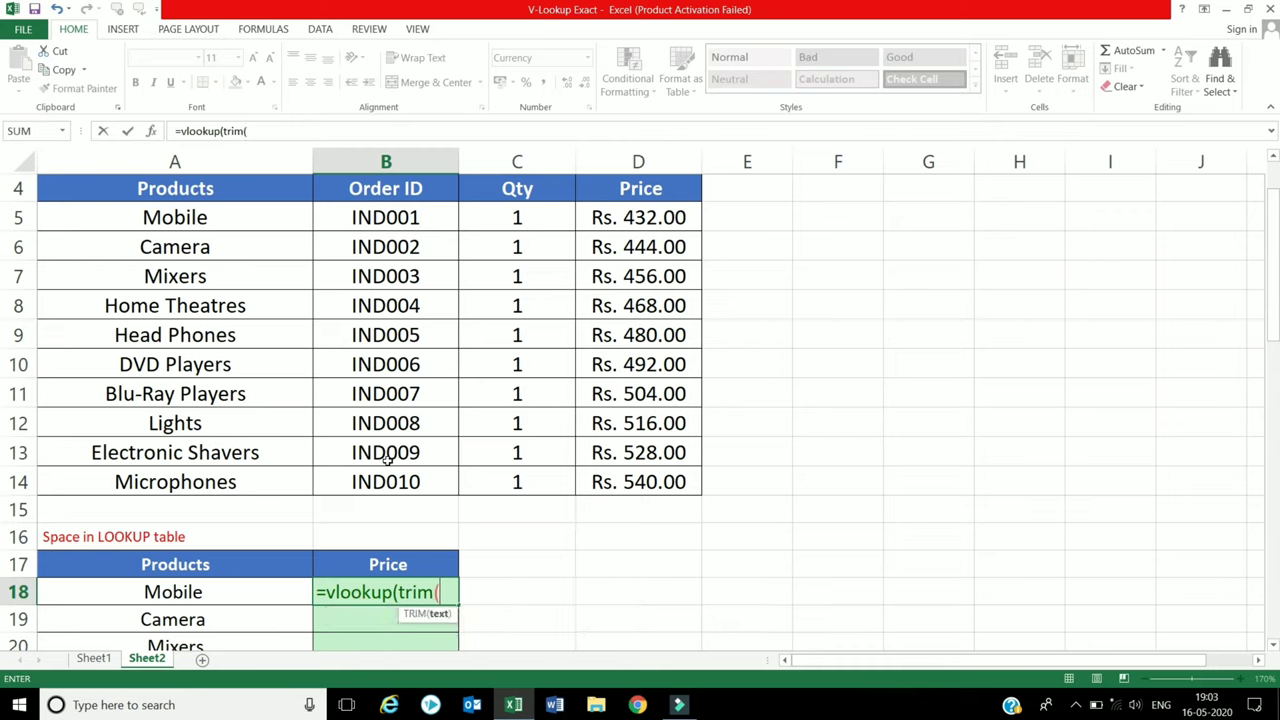
pyautogui.click(202, 593)
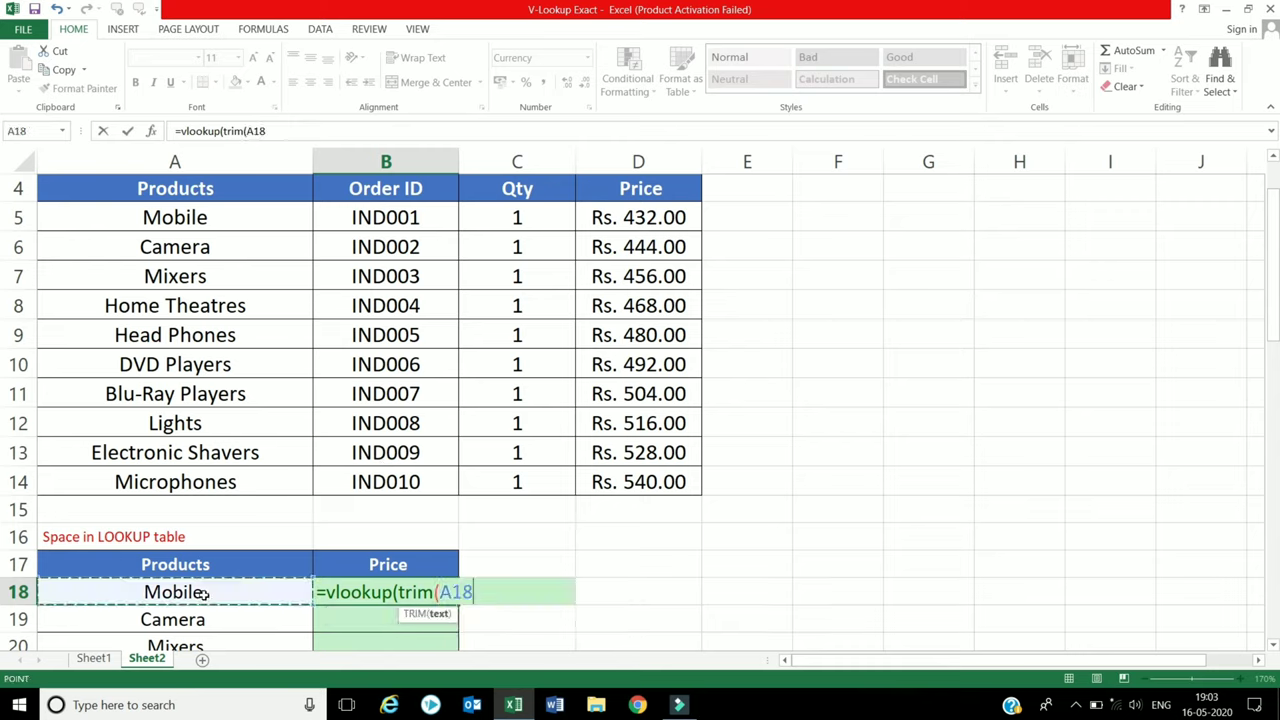
pyautogui.write(')')
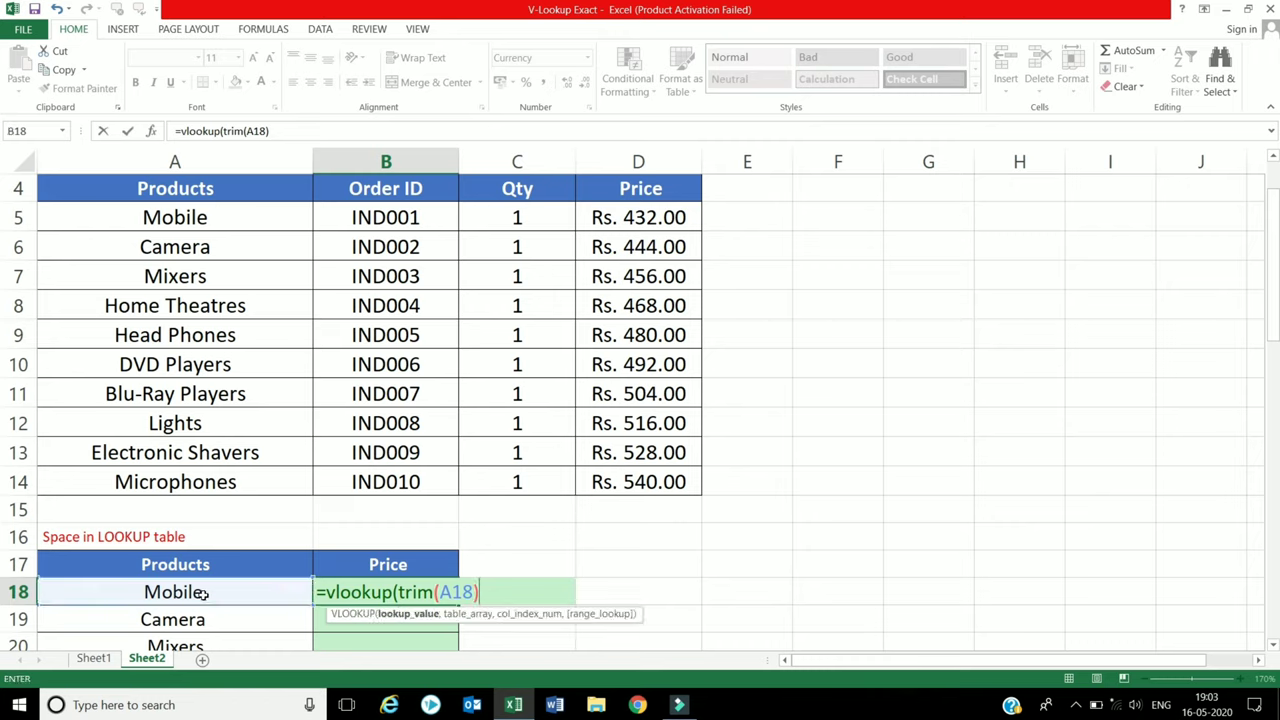
pyautogui.write(',')
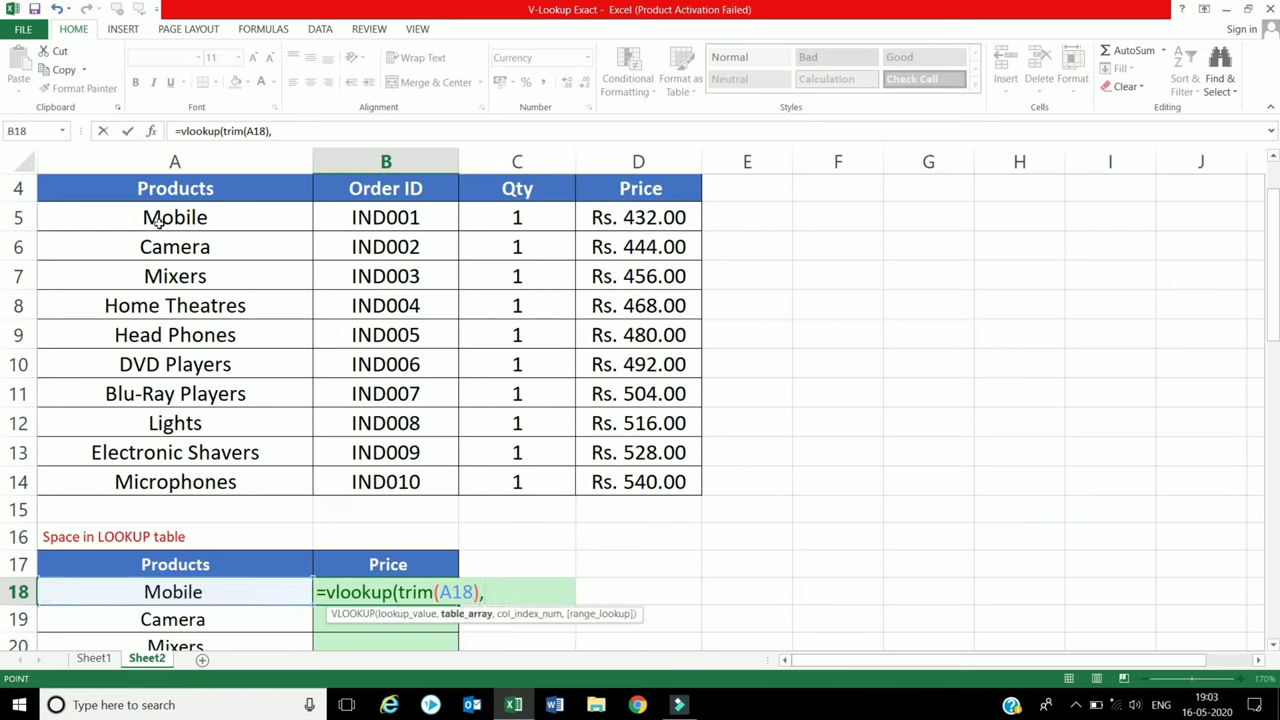
pyautogui.moveTo(158, 221); pyautogui.dragTo(663, 487)
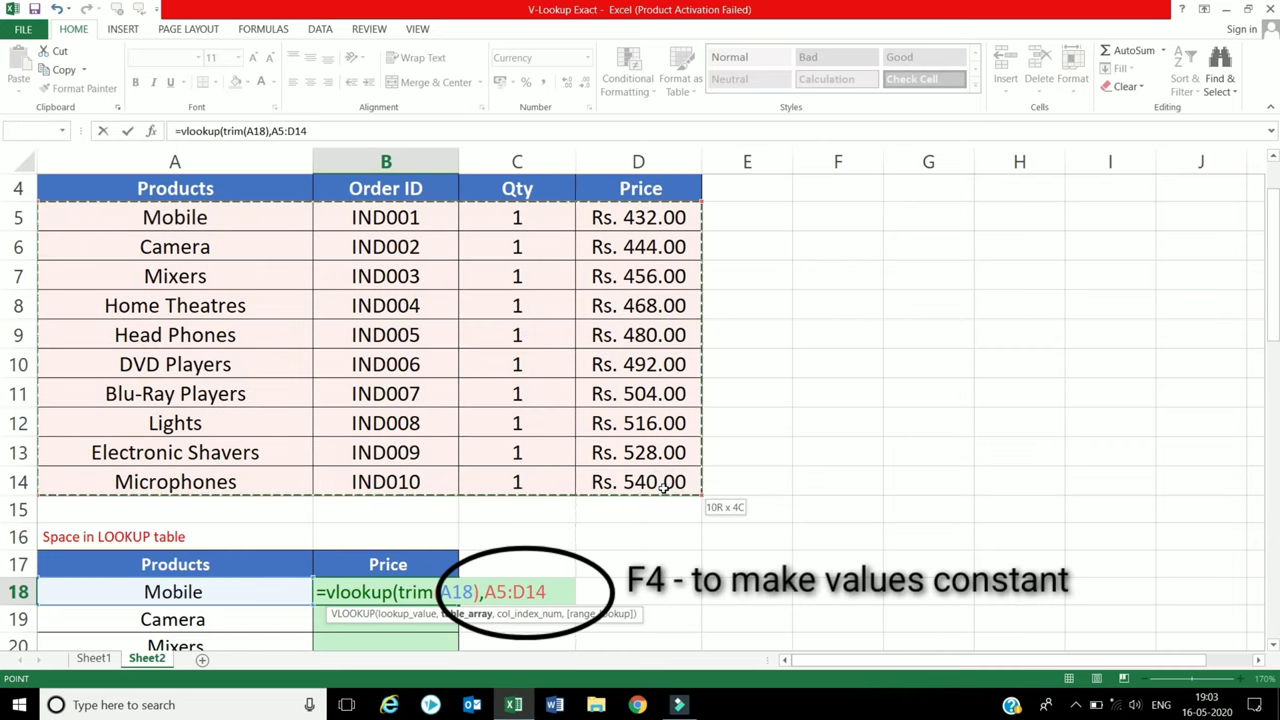
pyautogui.press('F4')
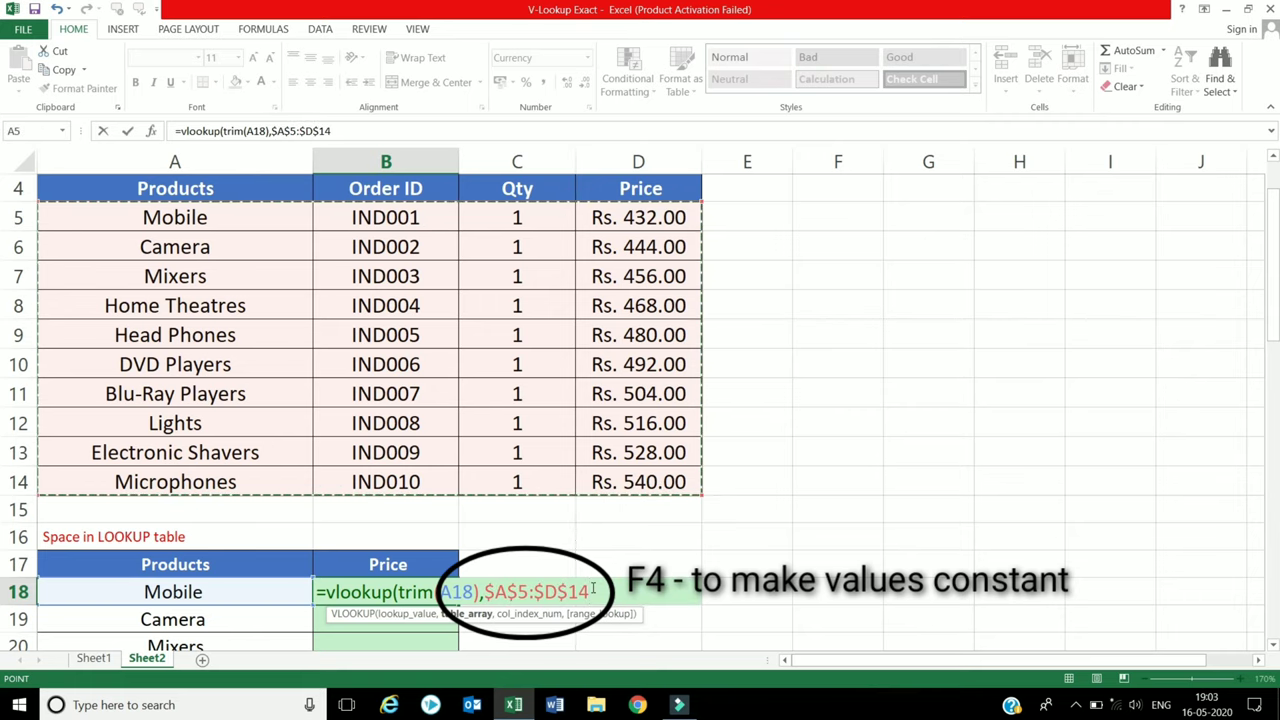
pyautogui.write(',')
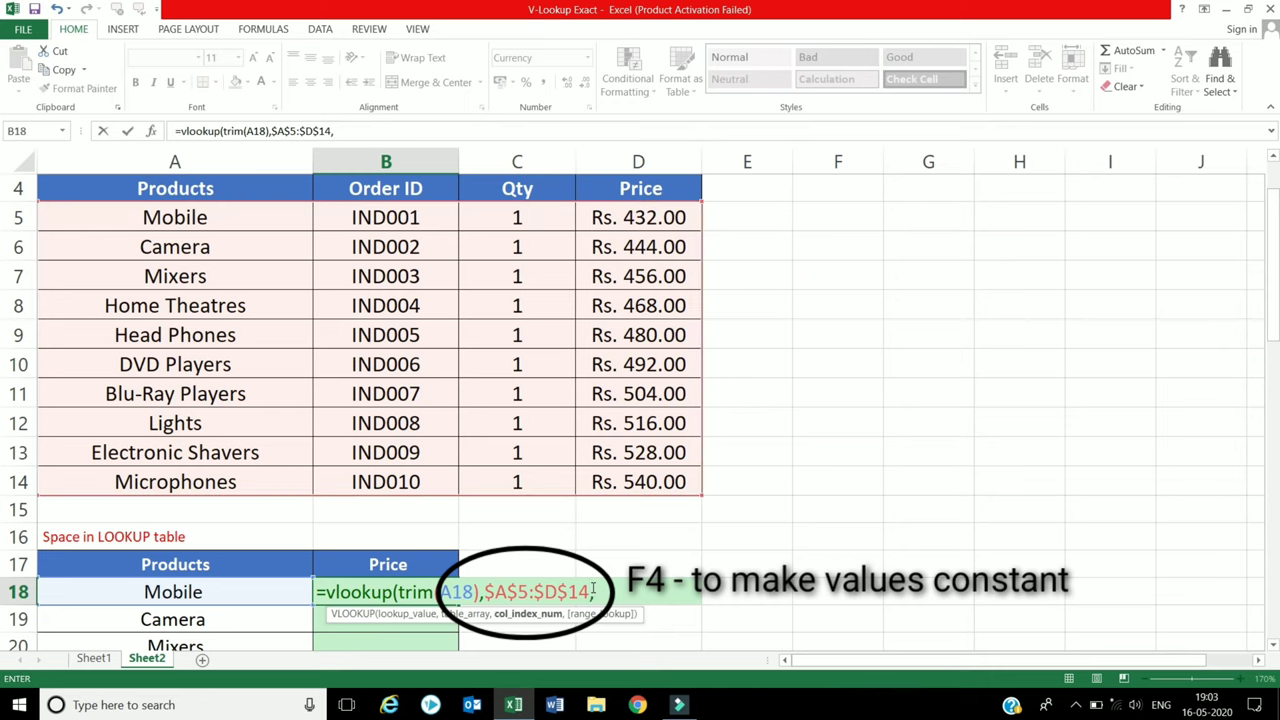
pyautogui.write('4')
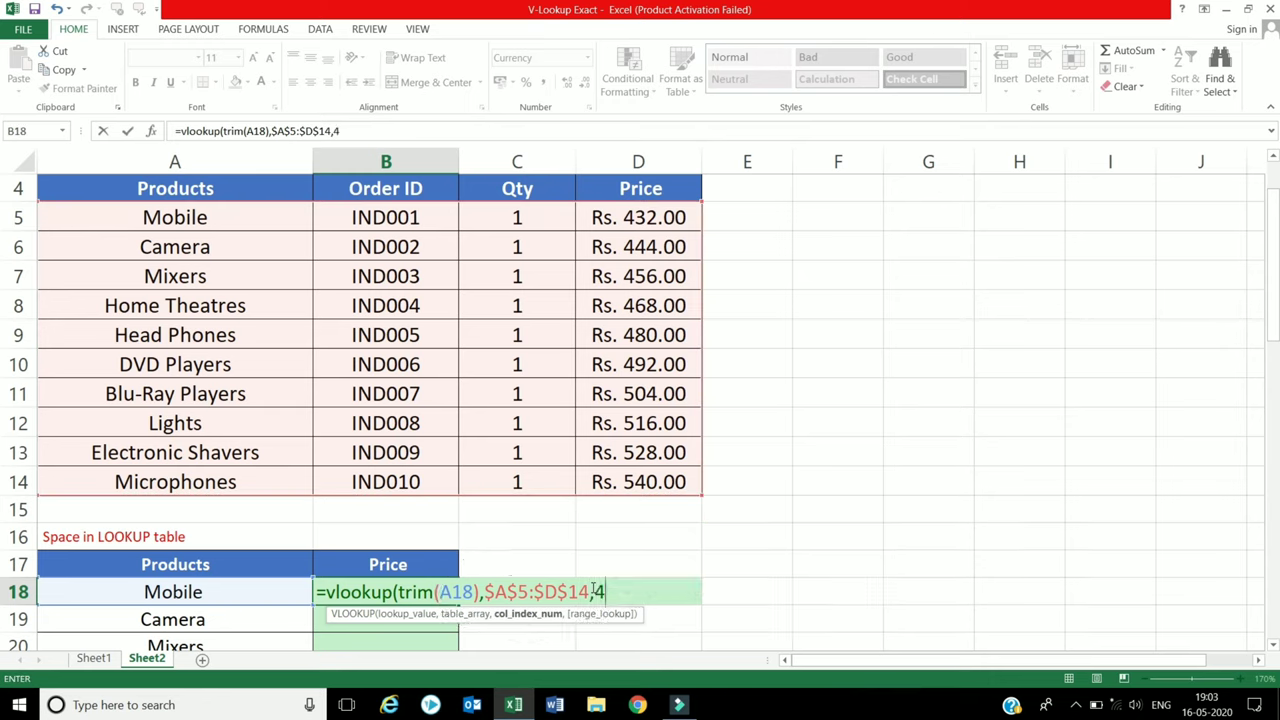
pyautogui.write(',')
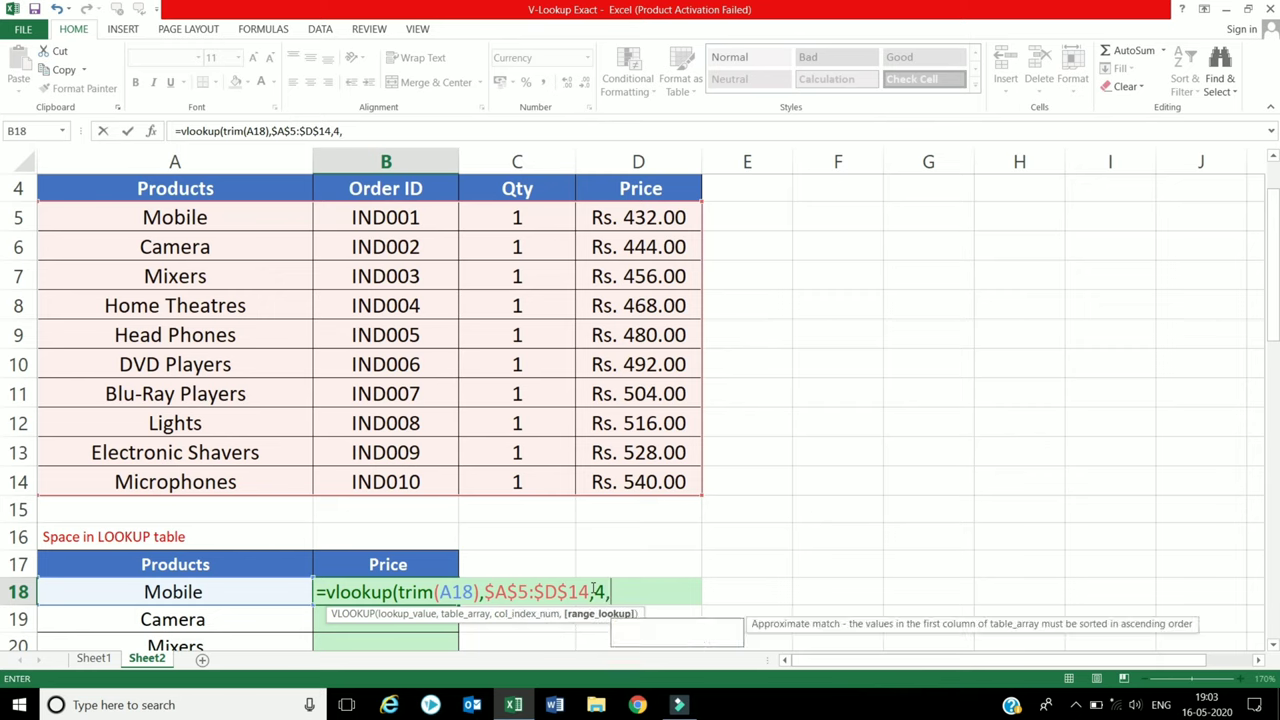
pyautogui.write('0)')
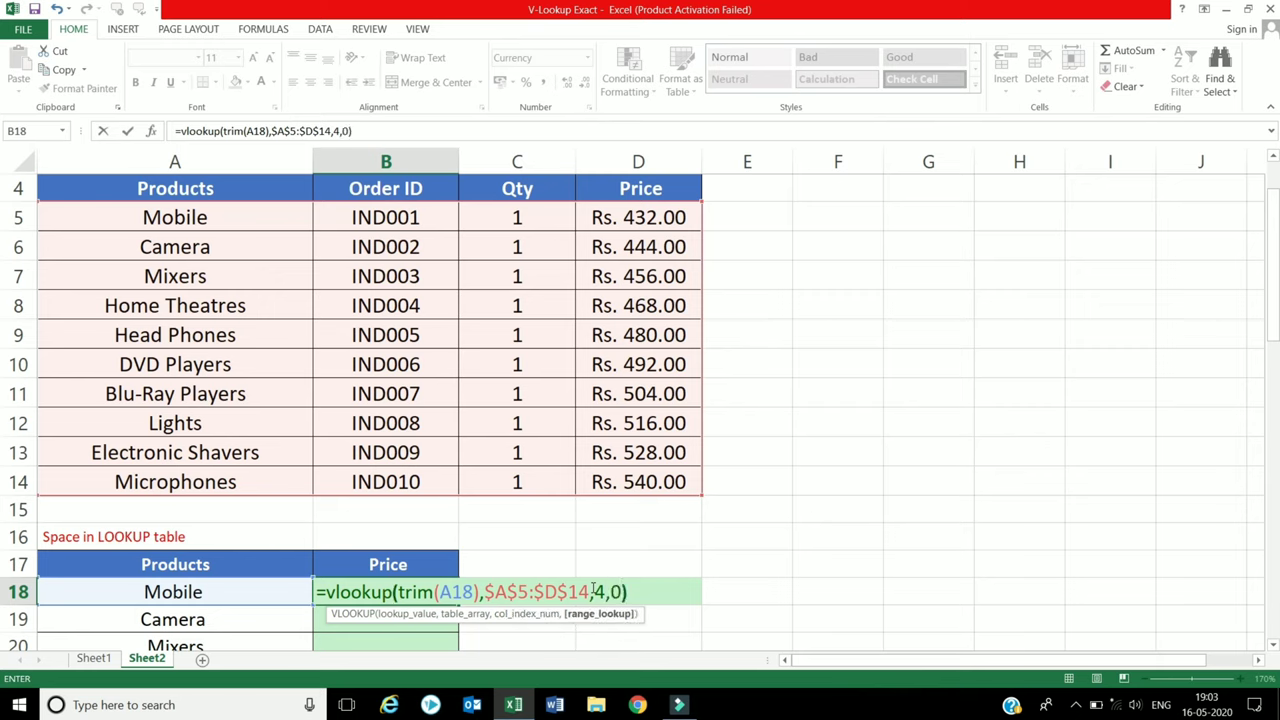
pyautogui.press('Return')
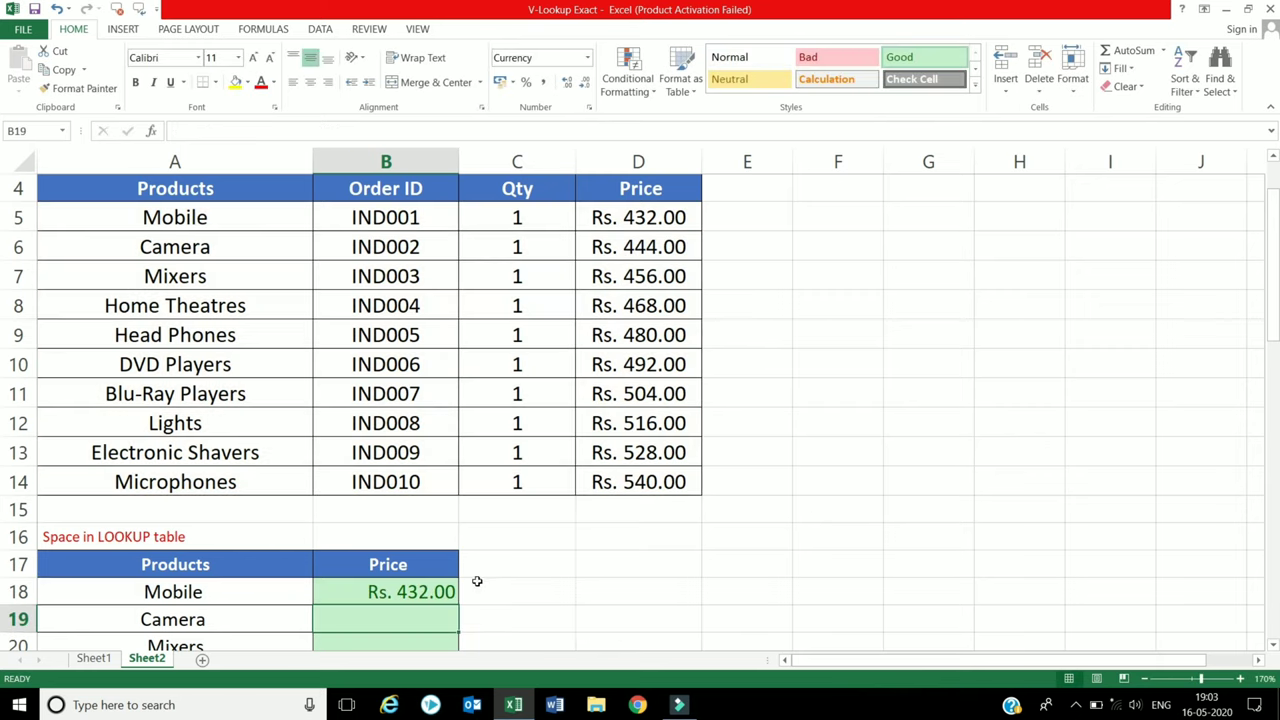
# Step: Check B18's result against Mobile's price of 432 in the data table
pyautogui.click(448, 592)
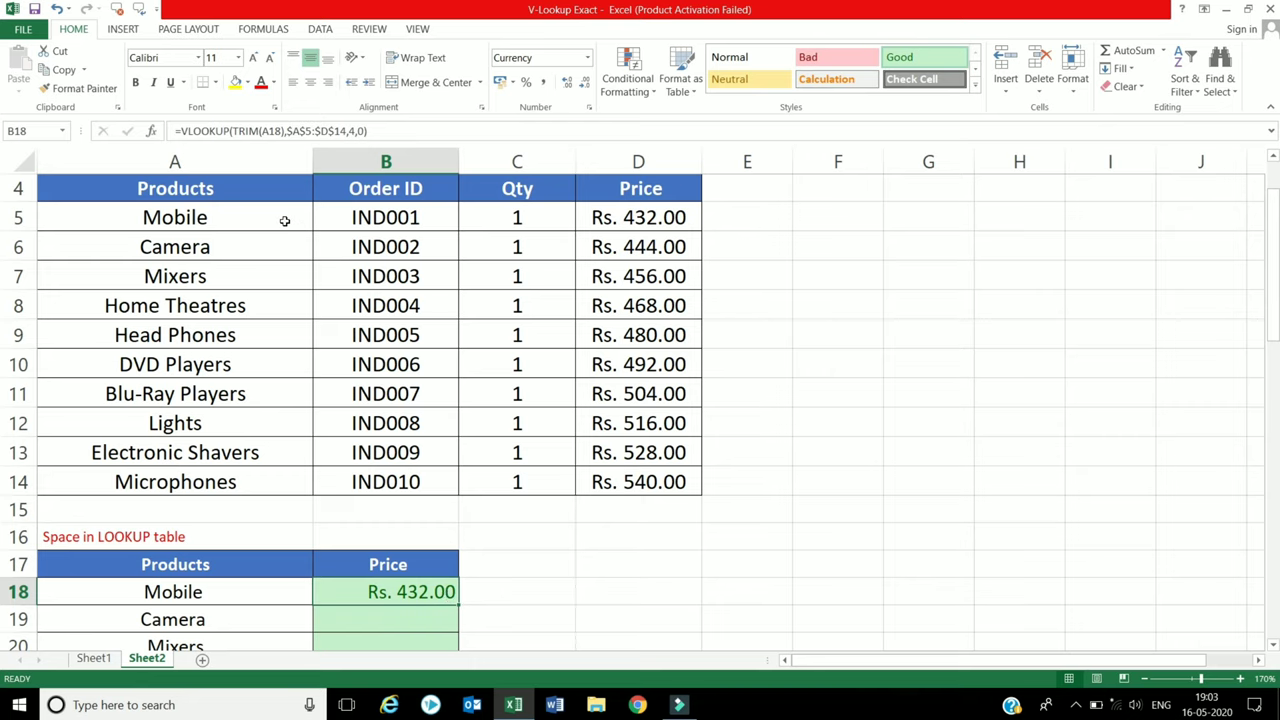
pyautogui.click(285, 220)
pyautogui.click(641, 220)
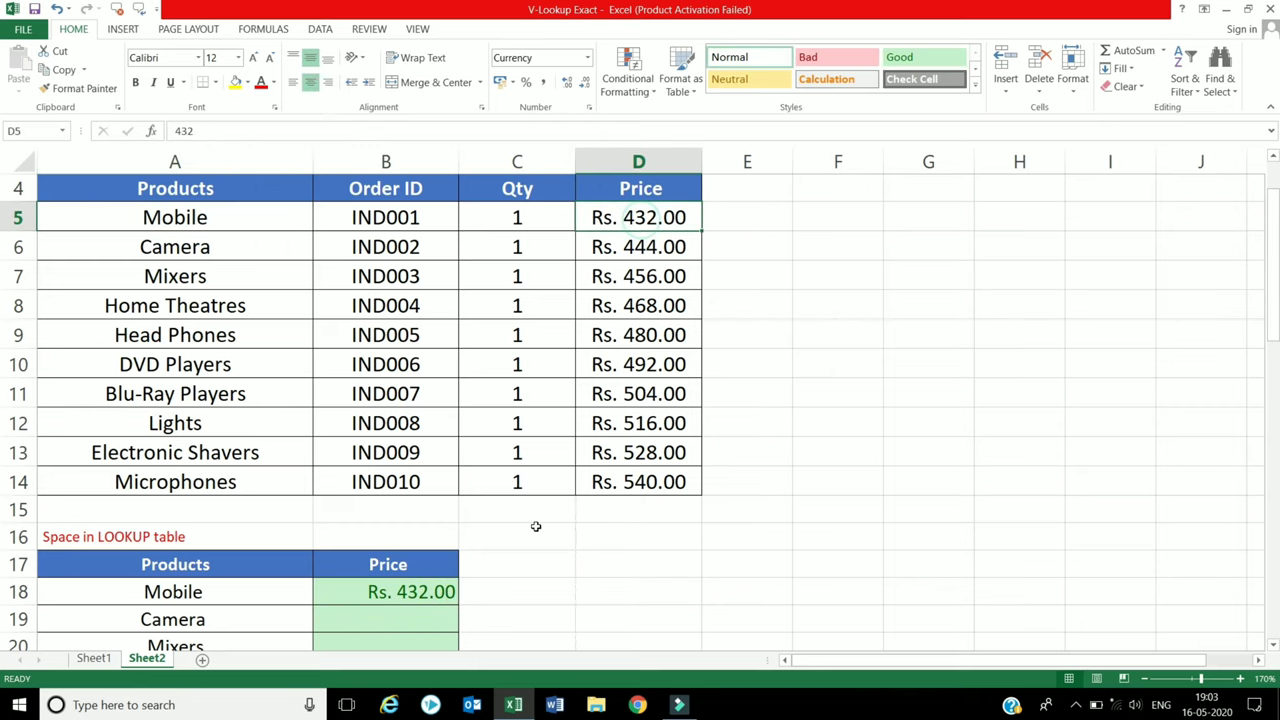
# Step: Fill the B18 price formula down through B25 for Camera to Microphones
pyautogui.scroll(-1, 535, 526)
pyautogui.click(414, 506)
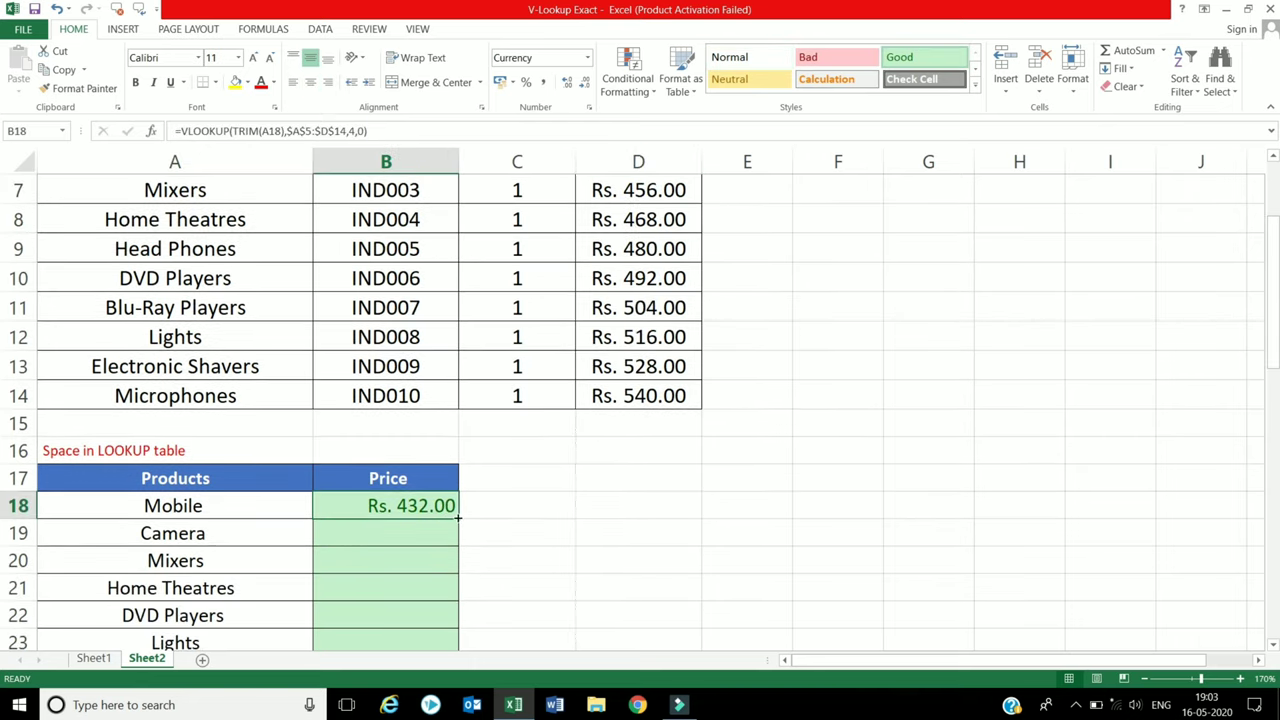
pyautogui.doubleClick(458, 517)
pyautogui.scroll(-1, 460, 525)
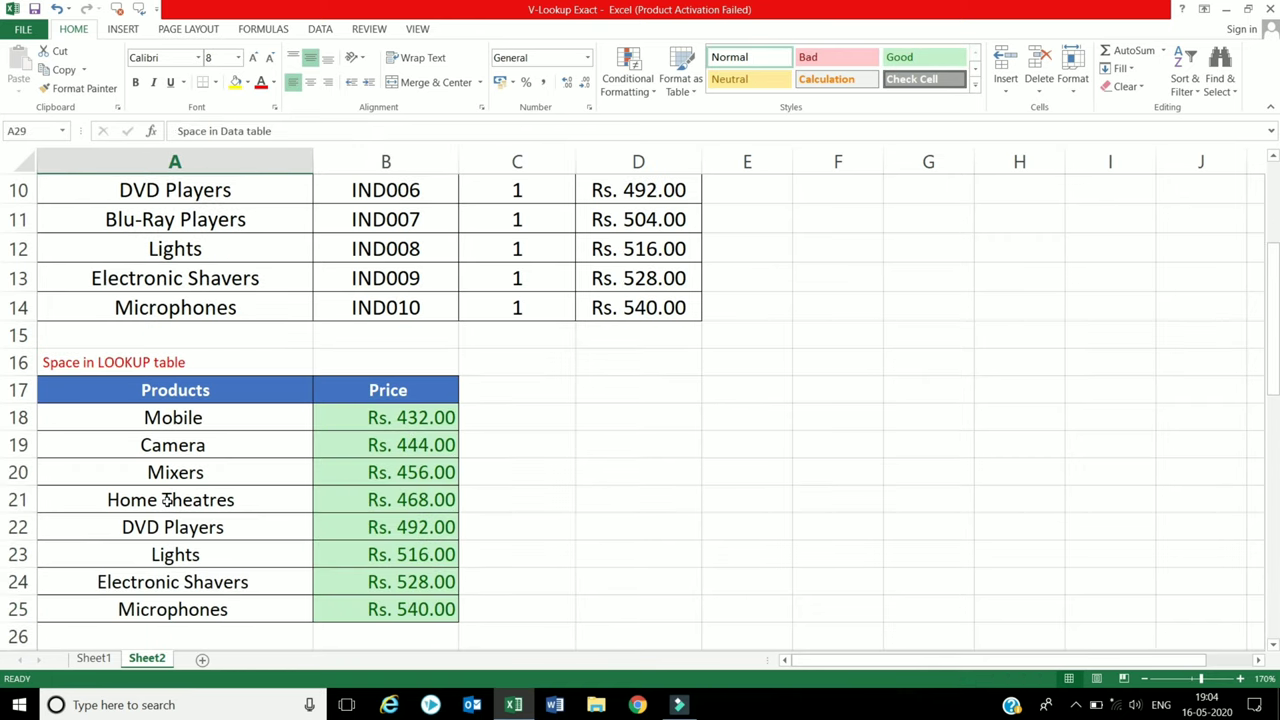
# Step: Scroll to Example 2 and inspect the Mobile and Camera names in A31:A32 for stray spaces
pyautogui.scroll(-1, 168, 500)
pyautogui.scroll(-2, 168, 500)
pyautogui.scroll(-1, 168, 500)
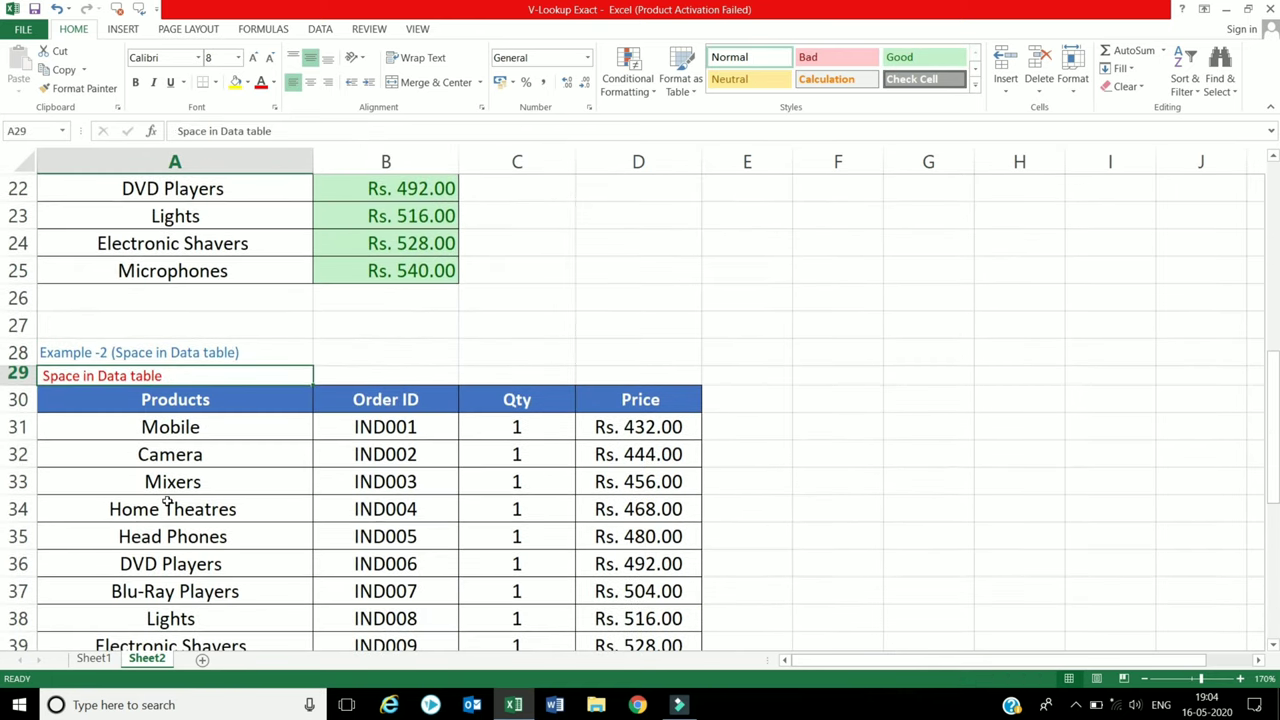
pyautogui.scroll(-1, 168, 502)
pyautogui.scroll(-1, 168, 502)
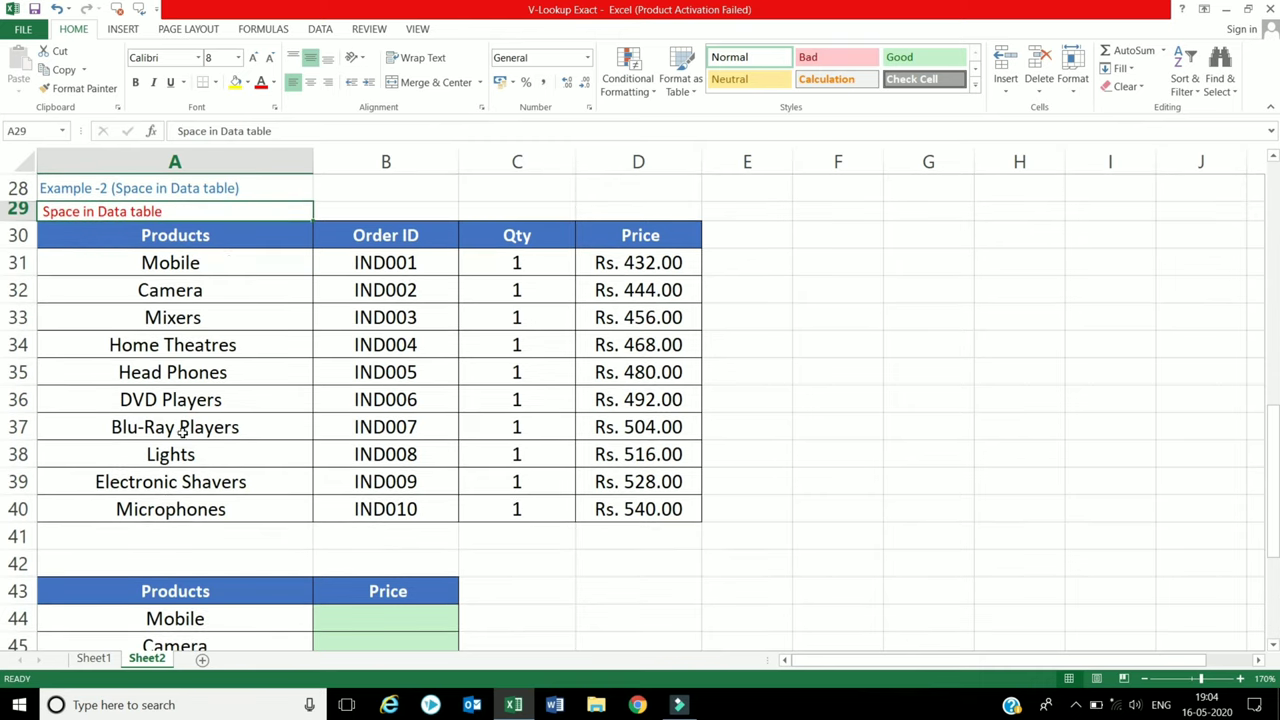
pyautogui.doubleClick(240, 265)
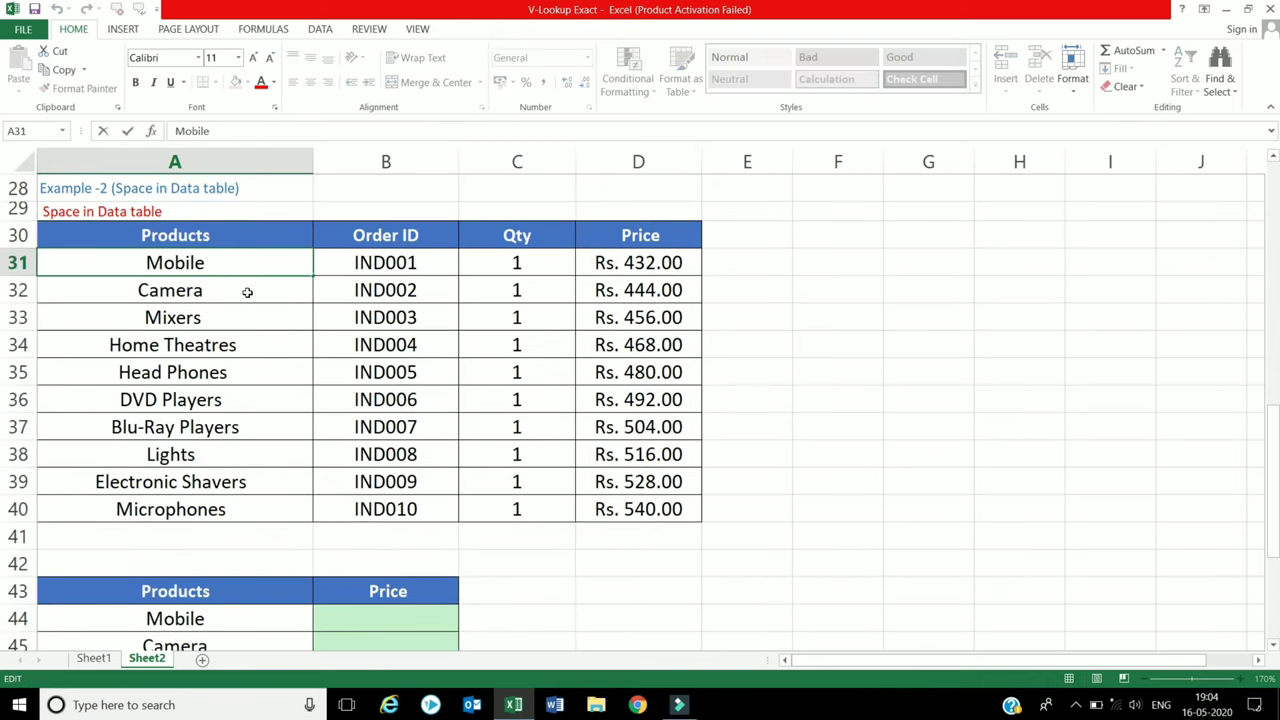
pyautogui.doubleClick(248, 289)
pyautogui.click(246, 422)
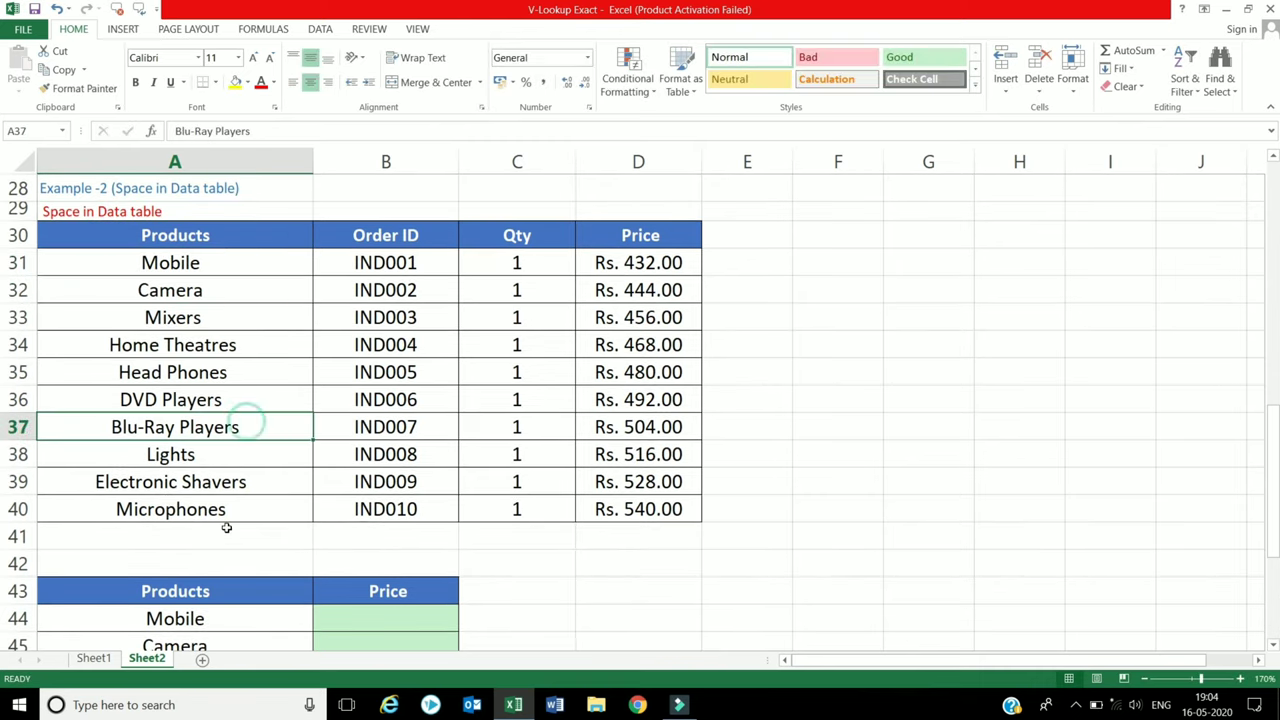
# Step: Inspect the Camera name in A45 of the second product list, then select B44
pyautogui.scroll(-1, 228, 532)
pyautogui.click(230, 542)
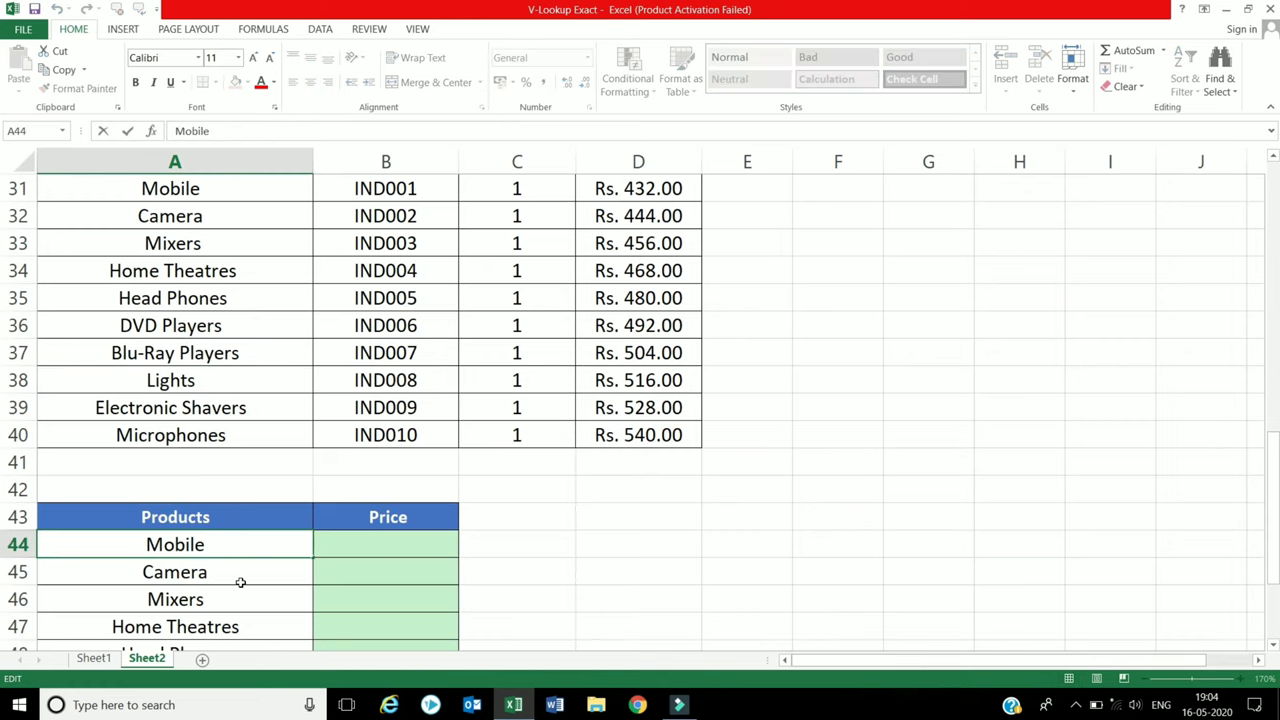
pyautogui.doubleClick(240, 576)
pyautogui.click(249, 594)
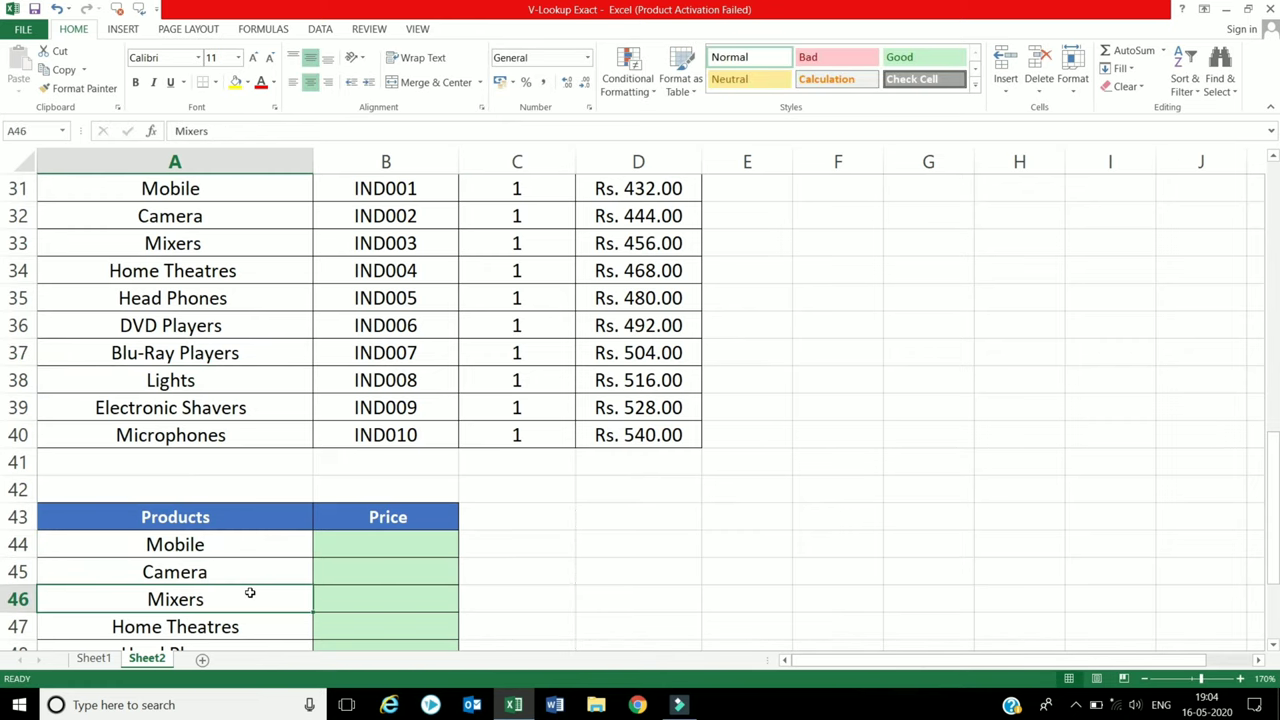
pyautogui.scroll(1, 249, 592)
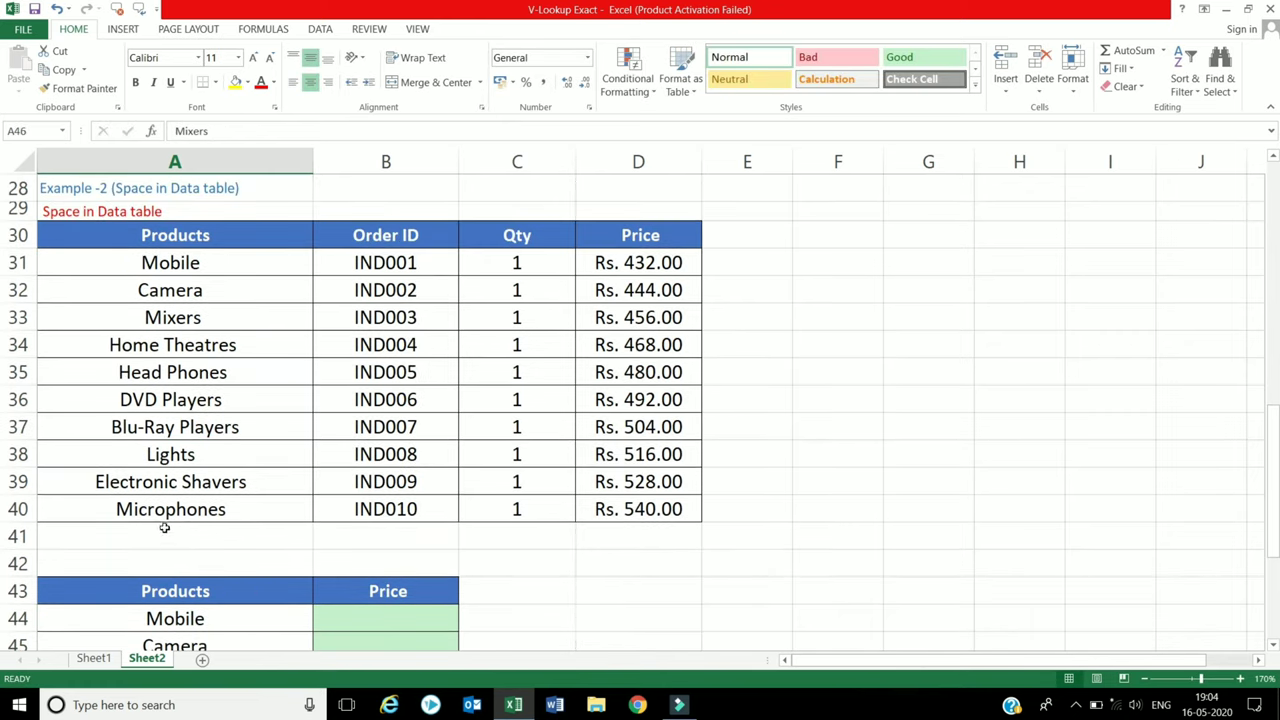
pyautogui.scroll(-1, 283, 557)
pyautogui.click(372, 538)
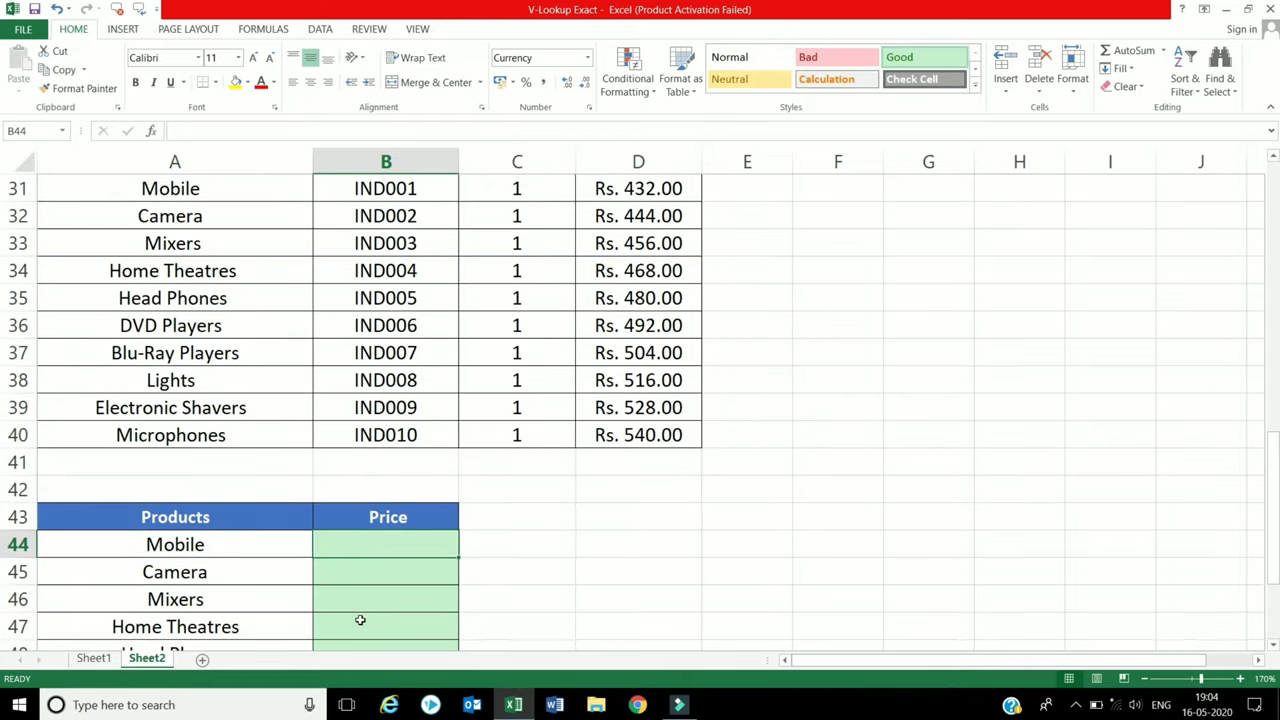
# Step: Enter {=VLOOKUP(A44,TRIM($A$31:$D$40),4,0)} in B44 as an array formula, returning 432
pyautogui.write('=')
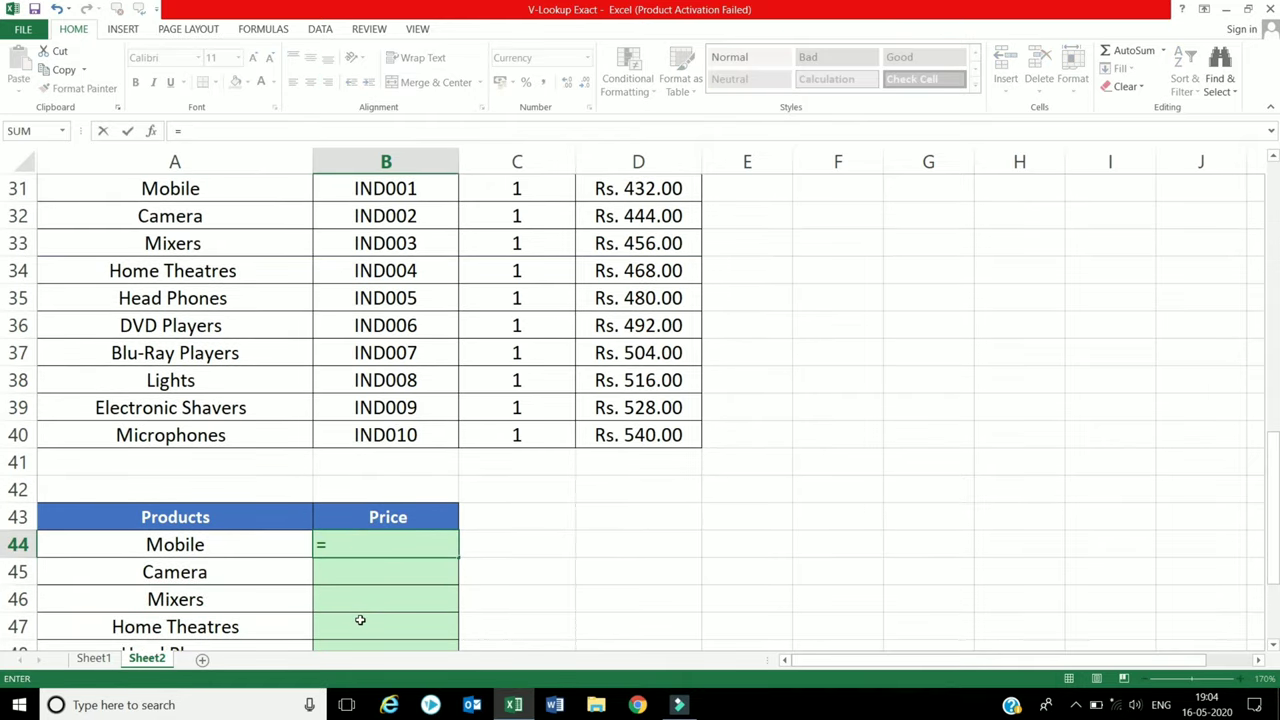
pyautogui.write('vllo')
pyautogui.press('BackSpace')
pyautogui.press('BackSpace')
pyautogui.write('oo')
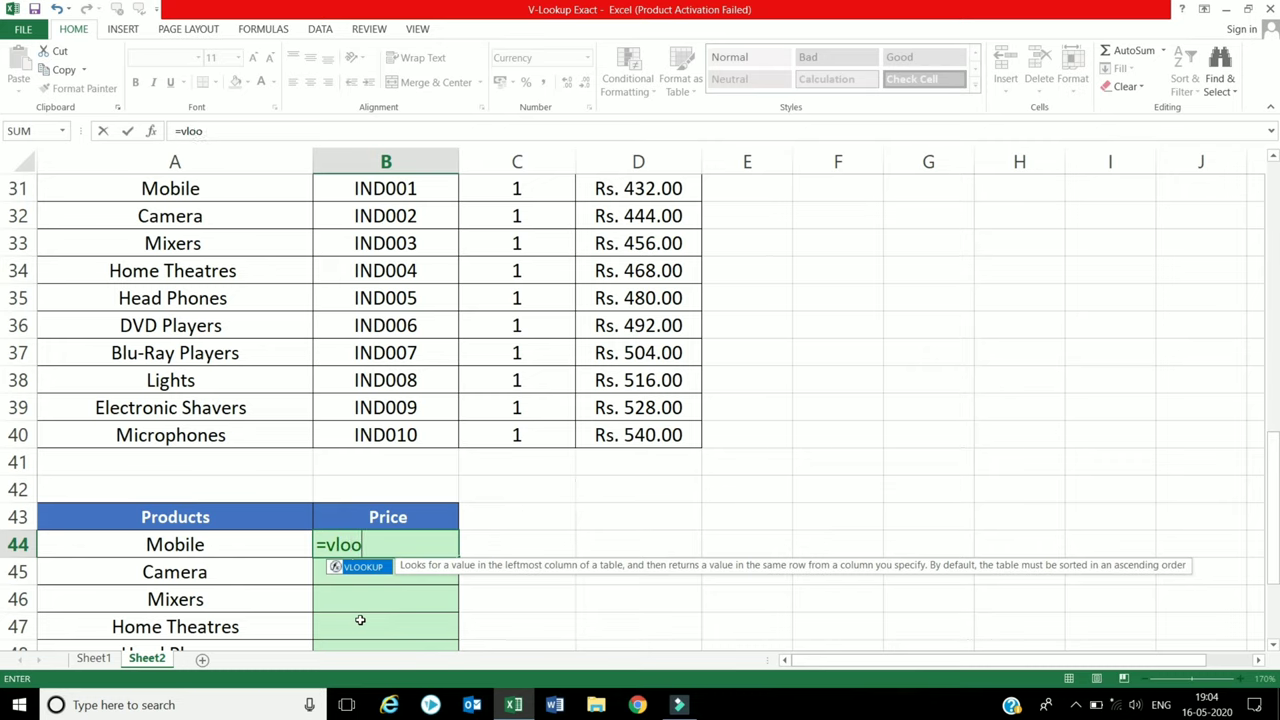
pyautogui.write('kup')
pyautogui.write('(')
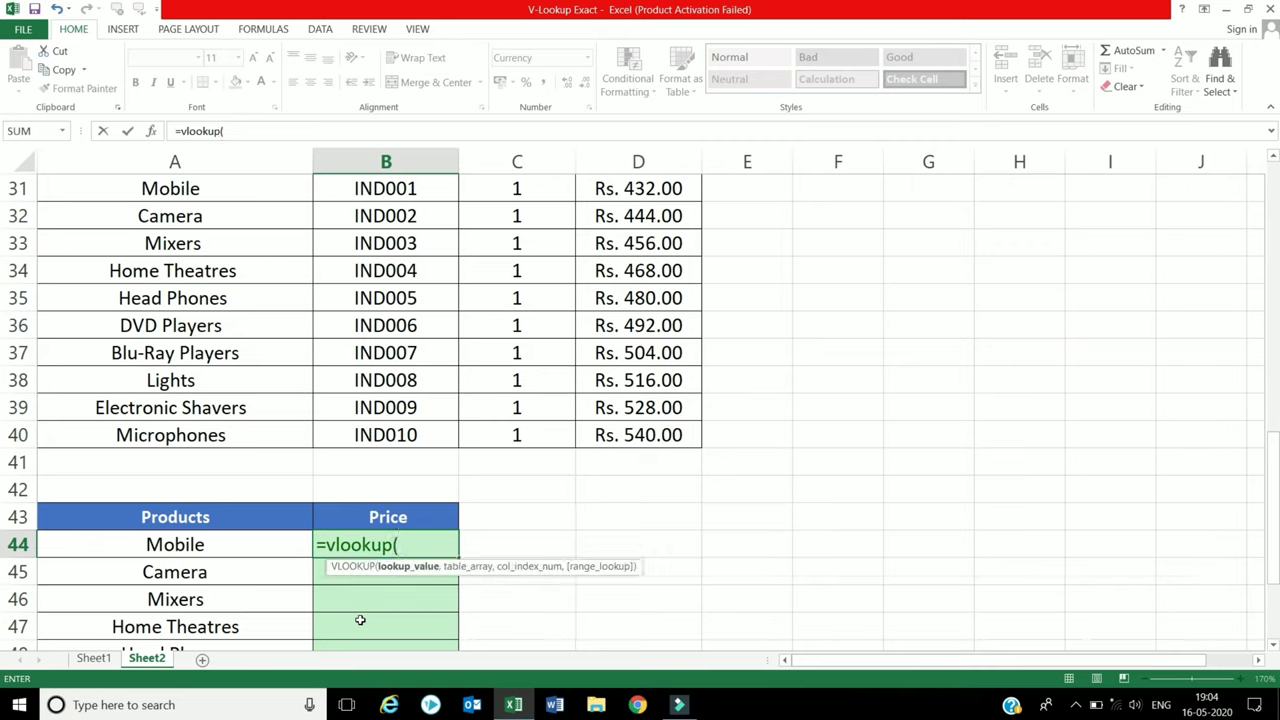
pyautogui.click(160, 537)
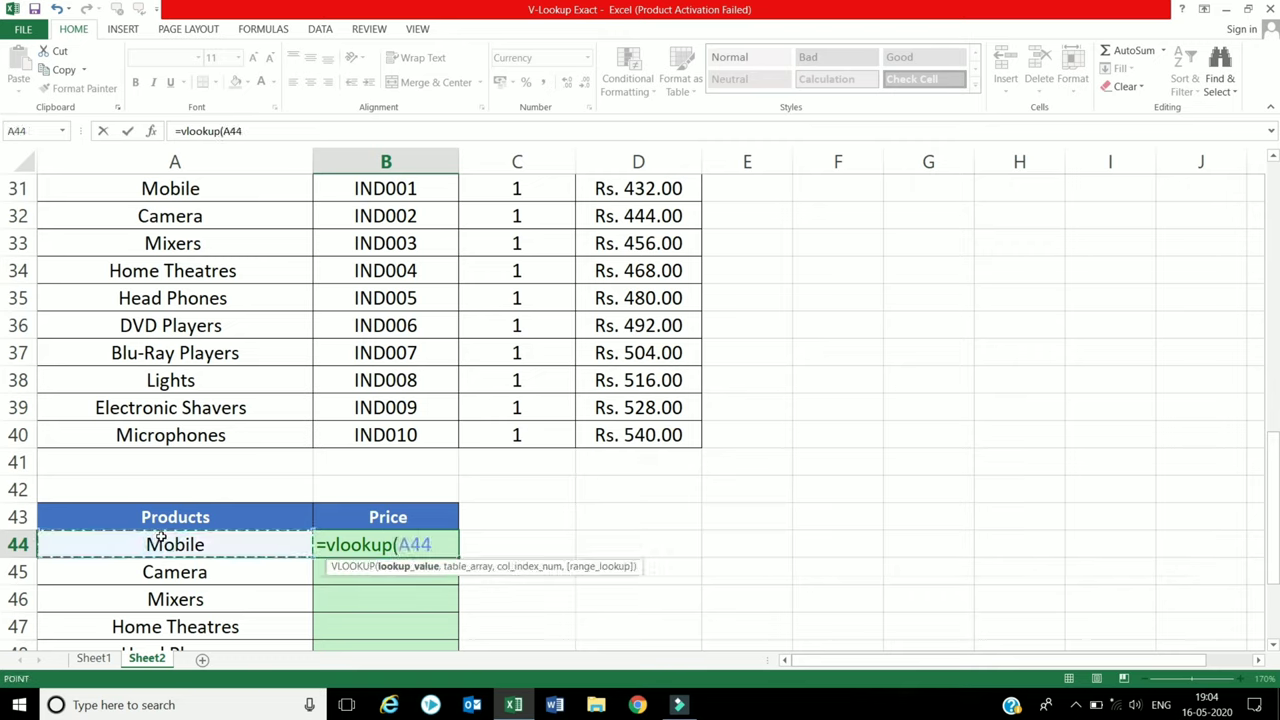
pyautogui.write(',')
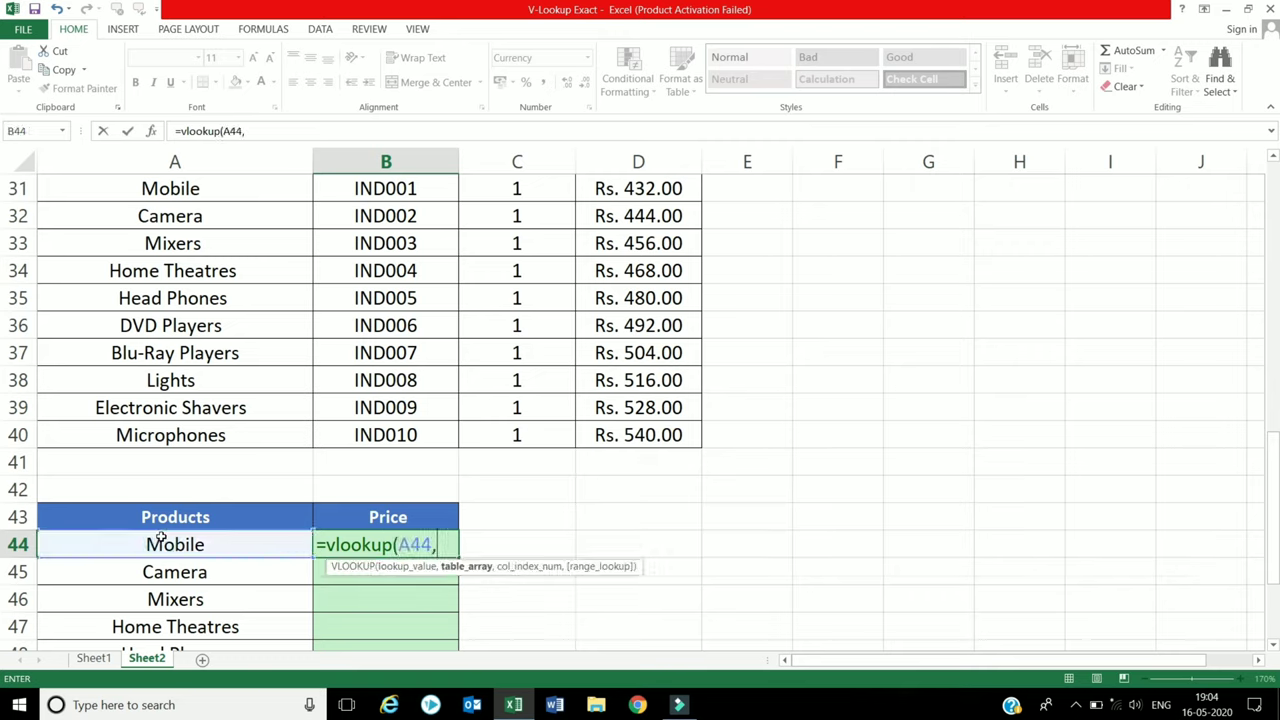
pyautogui.write('trim')
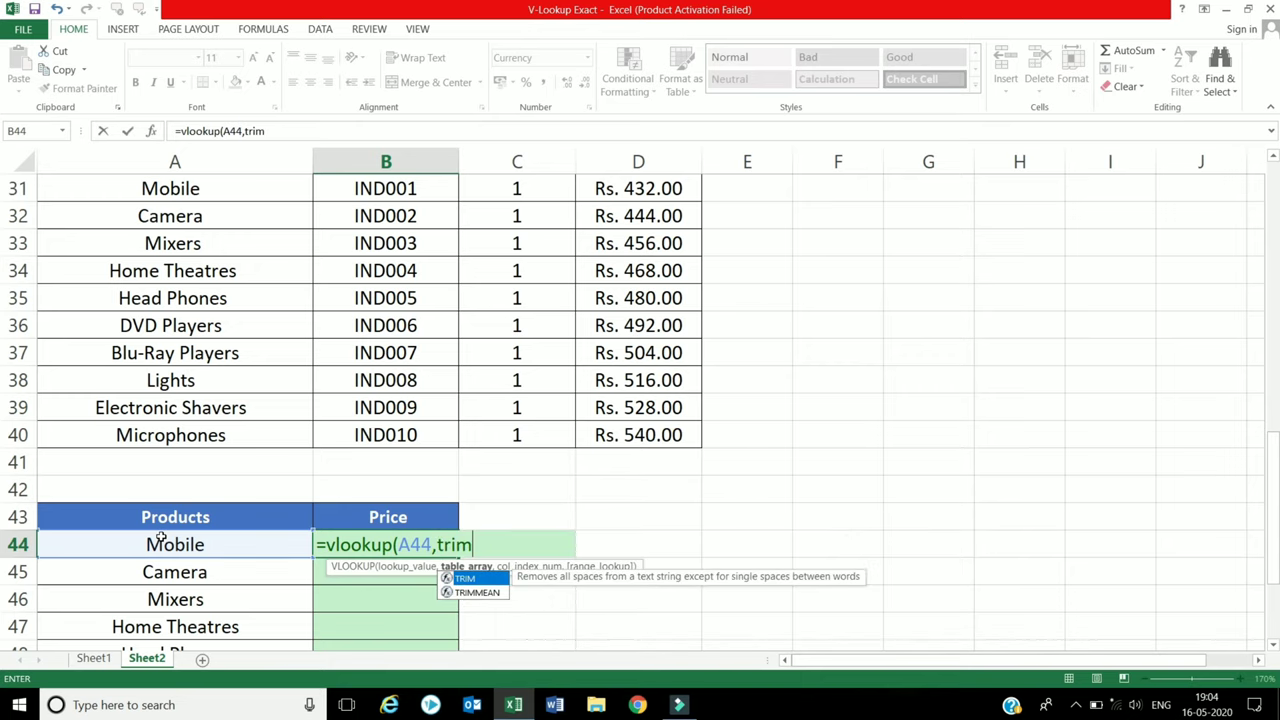
pyautogui.write('(')
pyautogui.scroll(2, 160, 540)
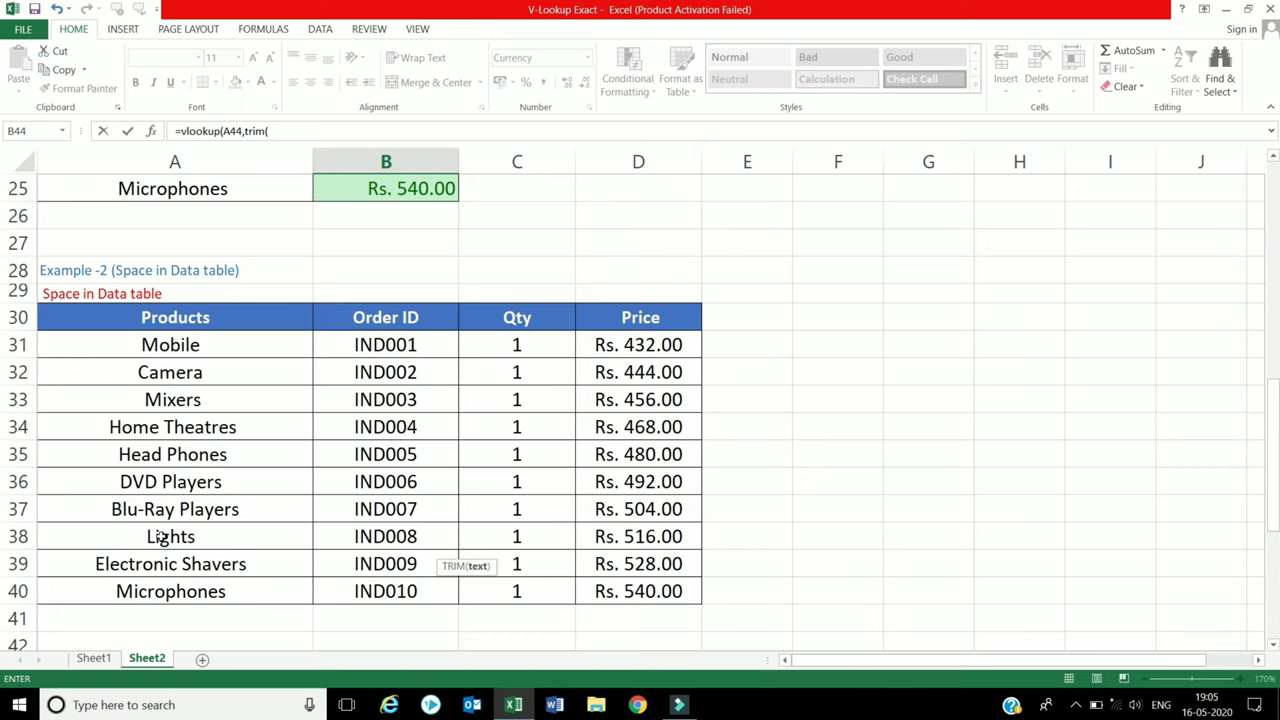
pyautogui.click(112, 350)
pyautogui.scroll(-1, 390, 485)
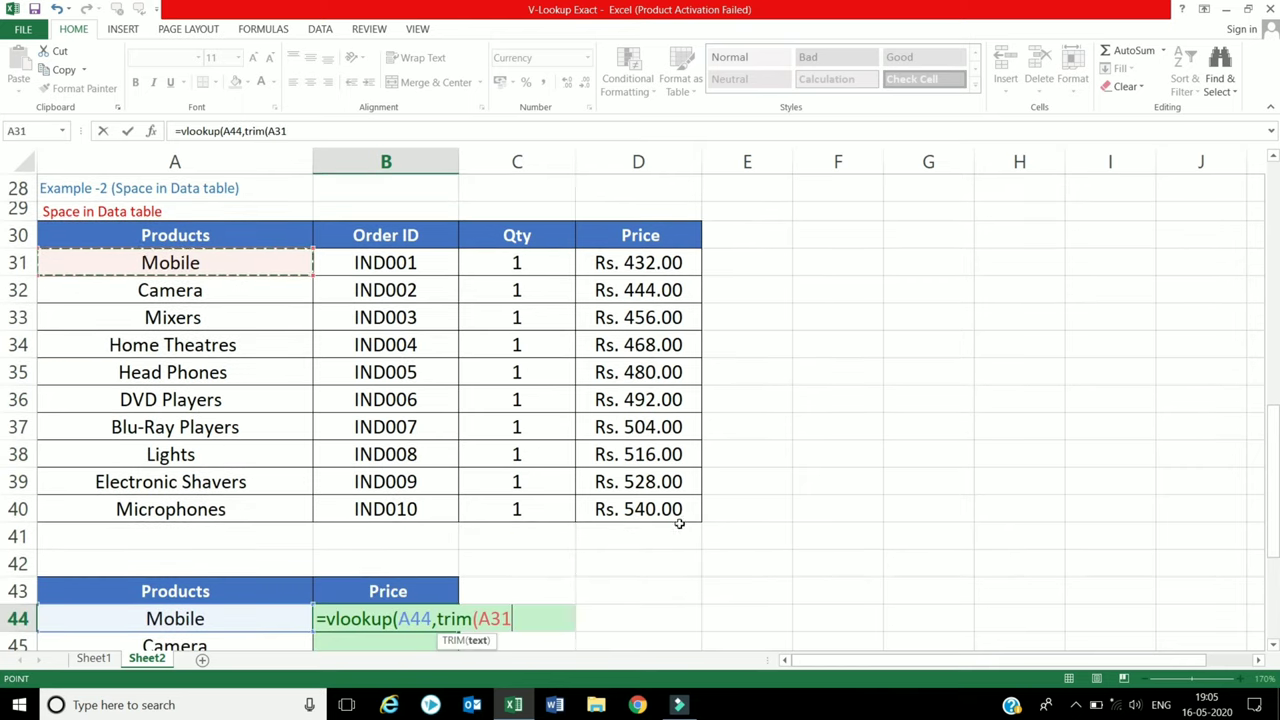
pyautogui.keyDown('shift'); pyautogui.click(663, 523); pyautogui.keyUp('shift')
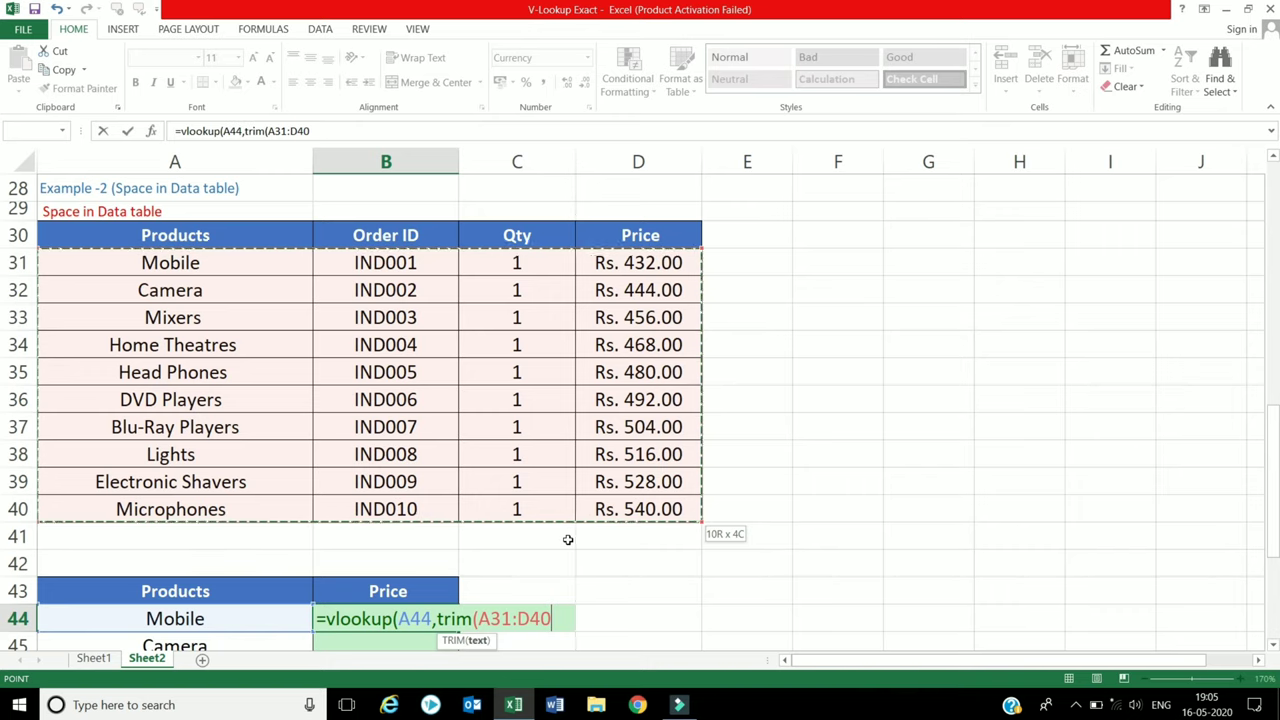
pyautogui.press('F4')
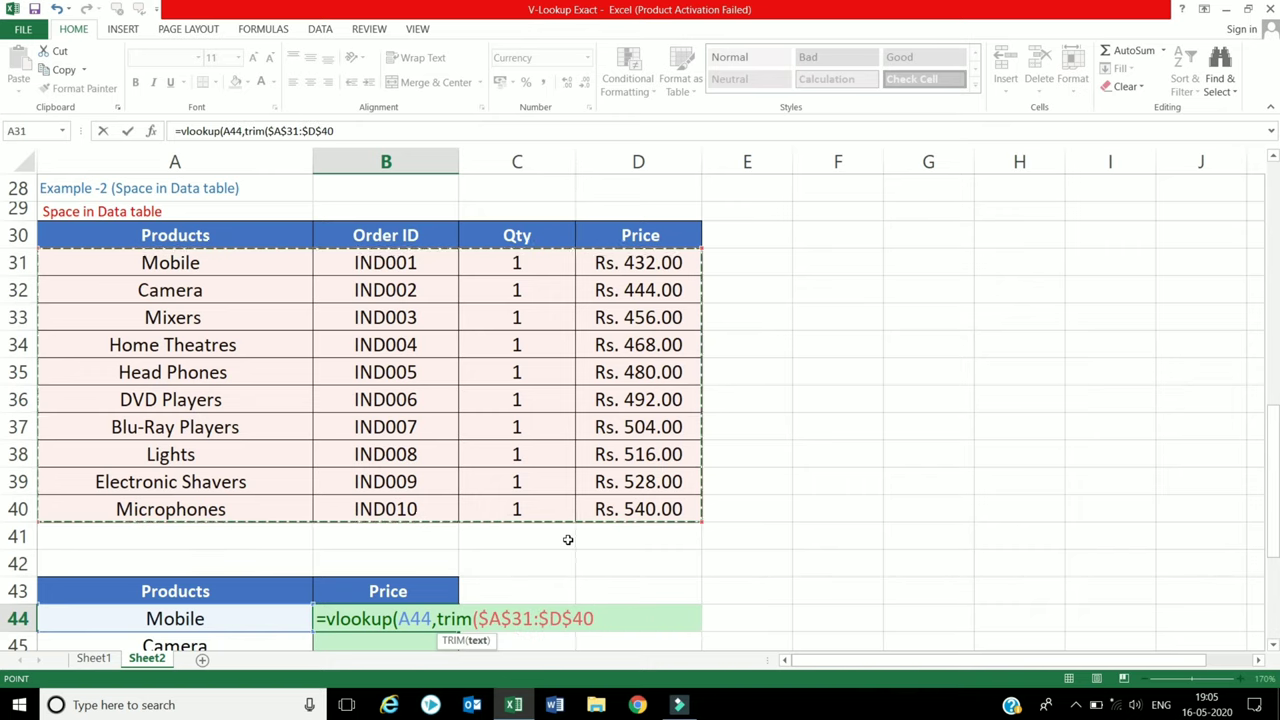
pyautogui.write(')')
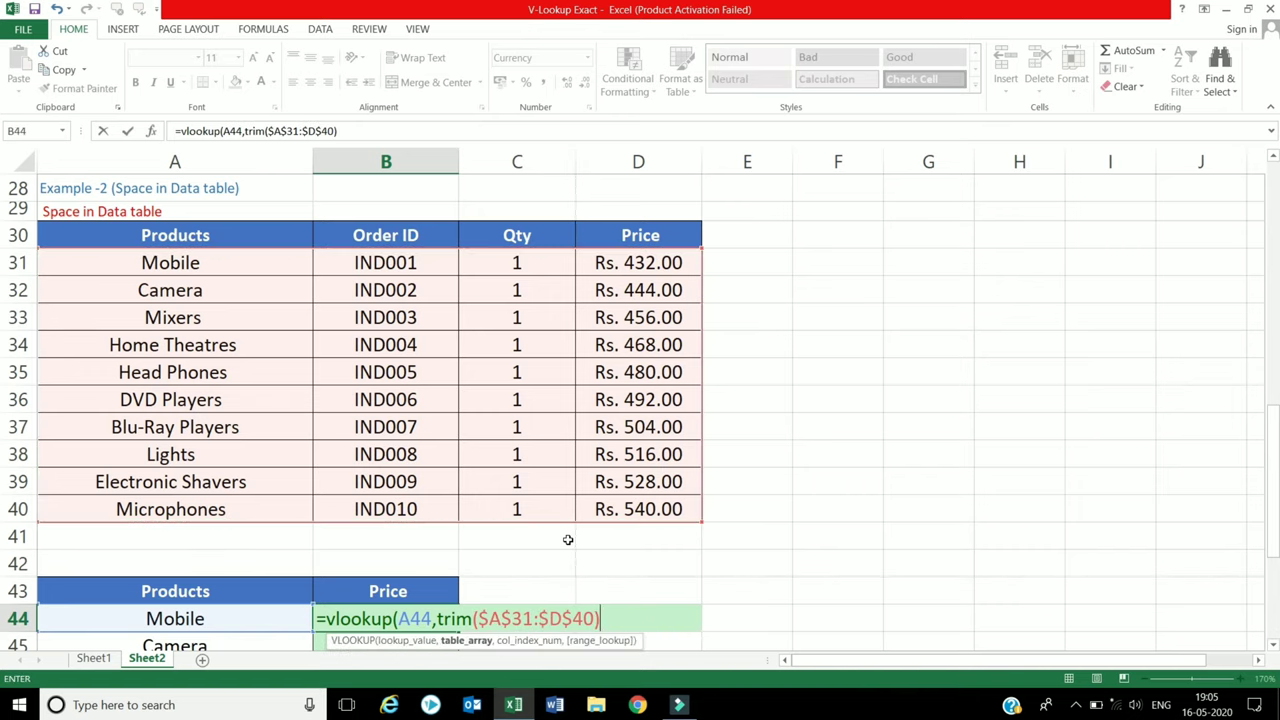
pyautogui.write(',')
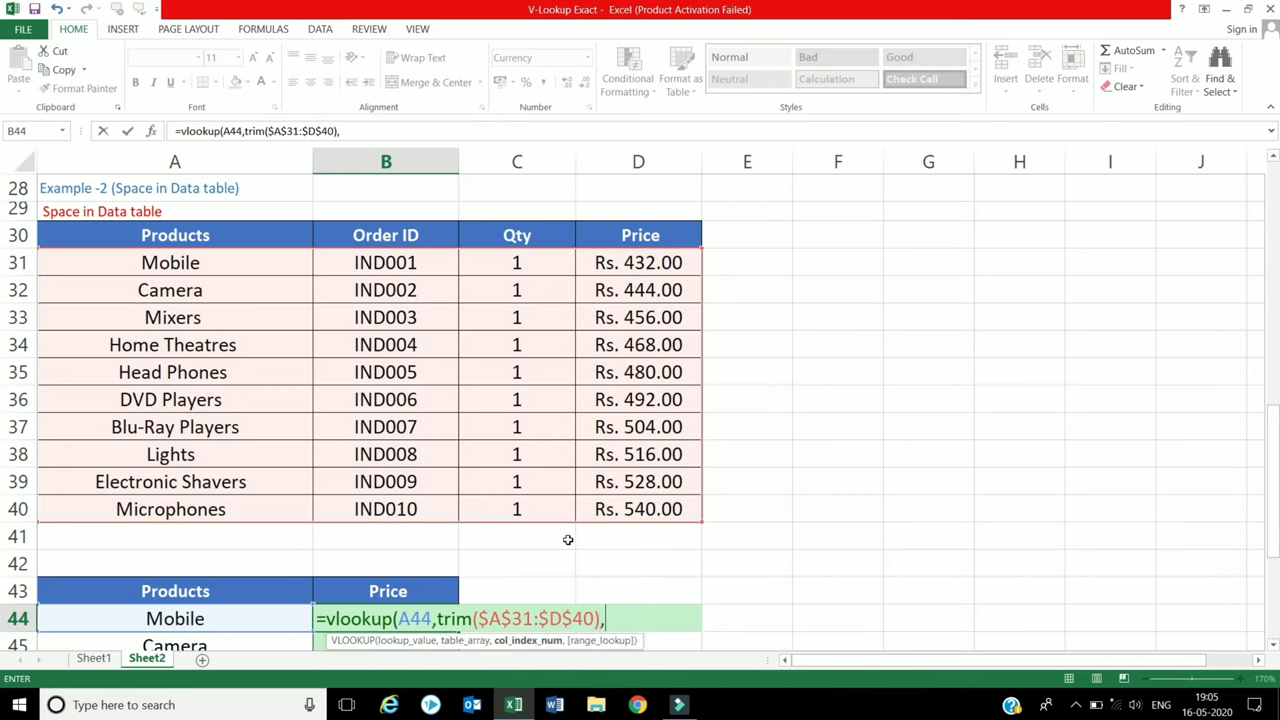
pyautogui.write('4,0')
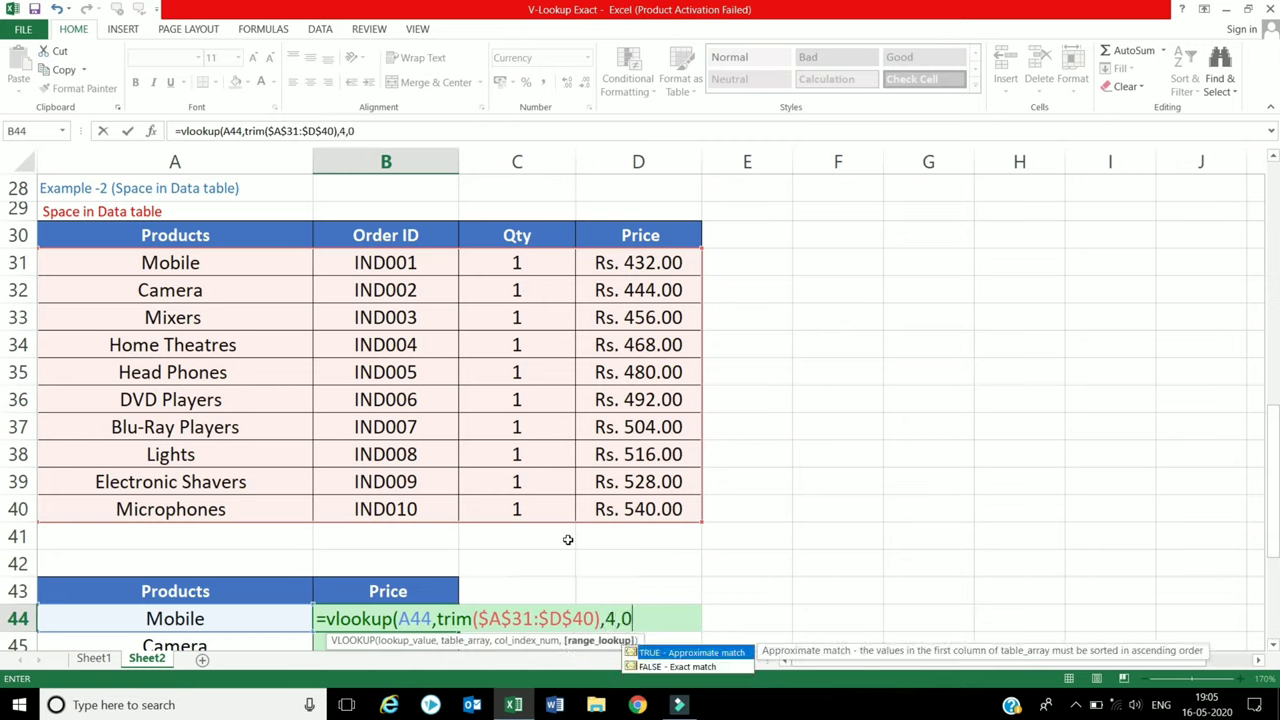
pyautogui.write(')')
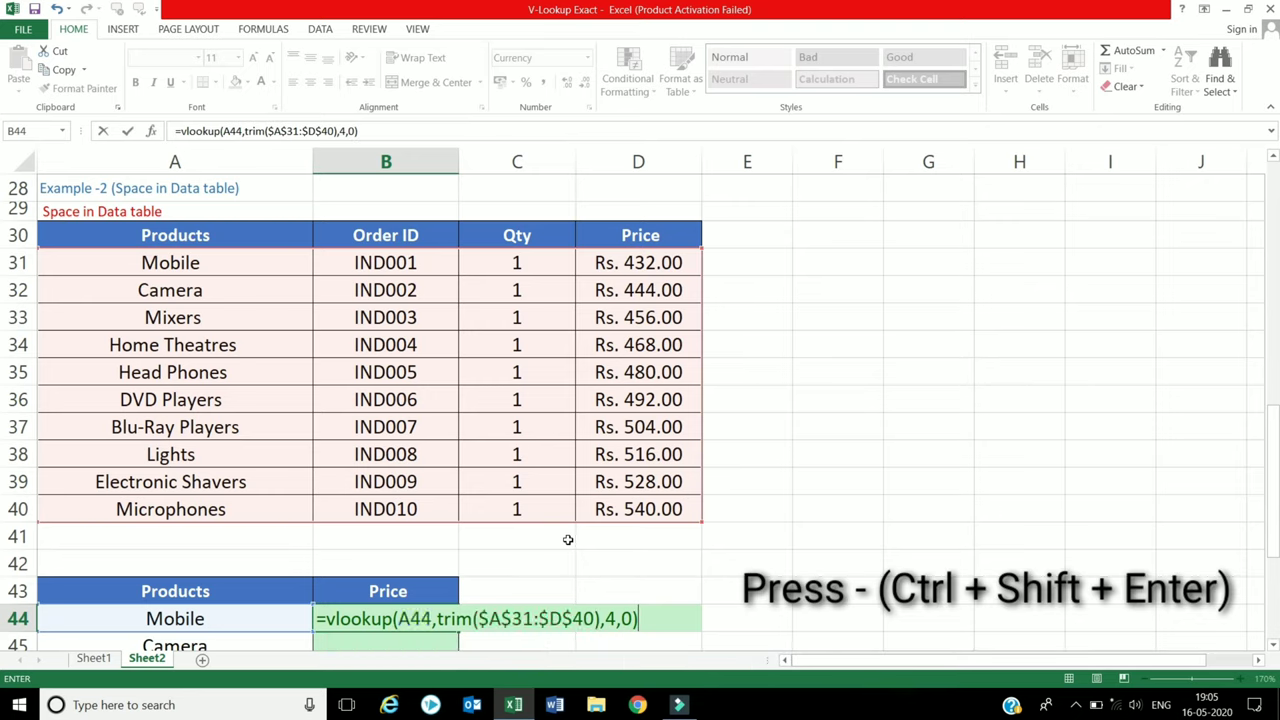
pyautogui.hotkey('ctrl', 'shift', 'Return')
pyautogui.scroll(-2, 567, 540)
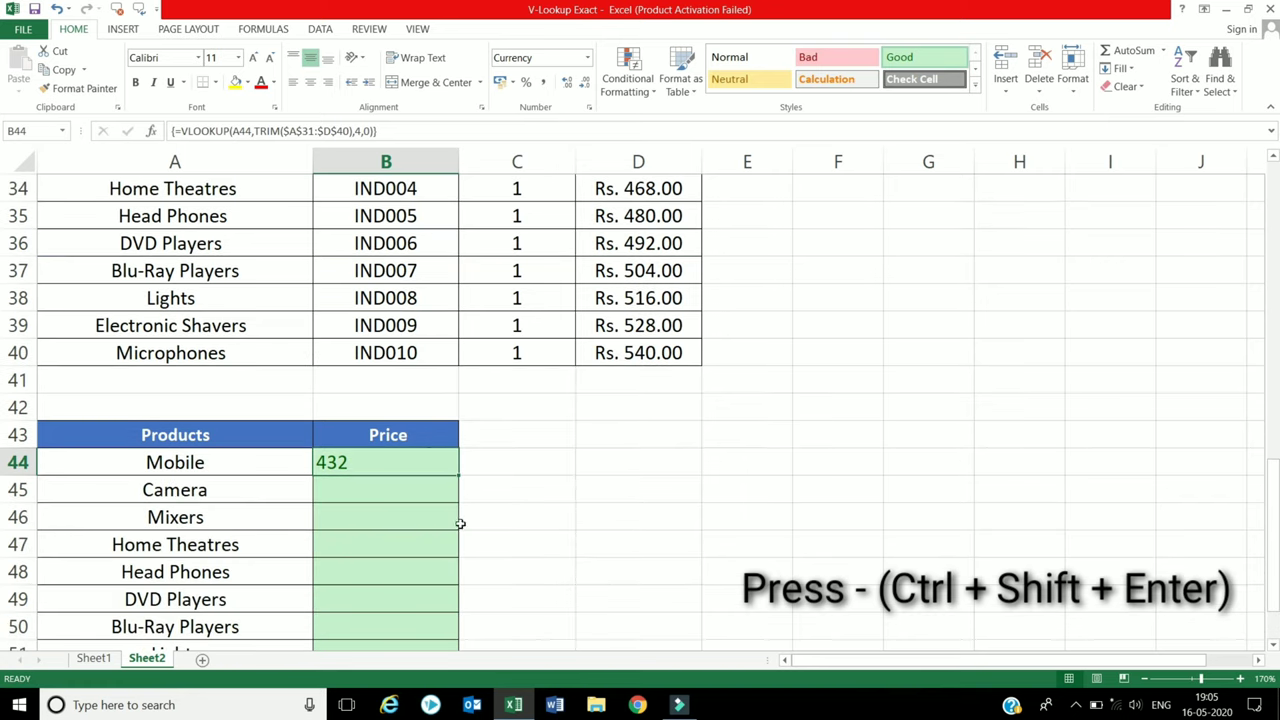
pyautogui.click(427, 466)
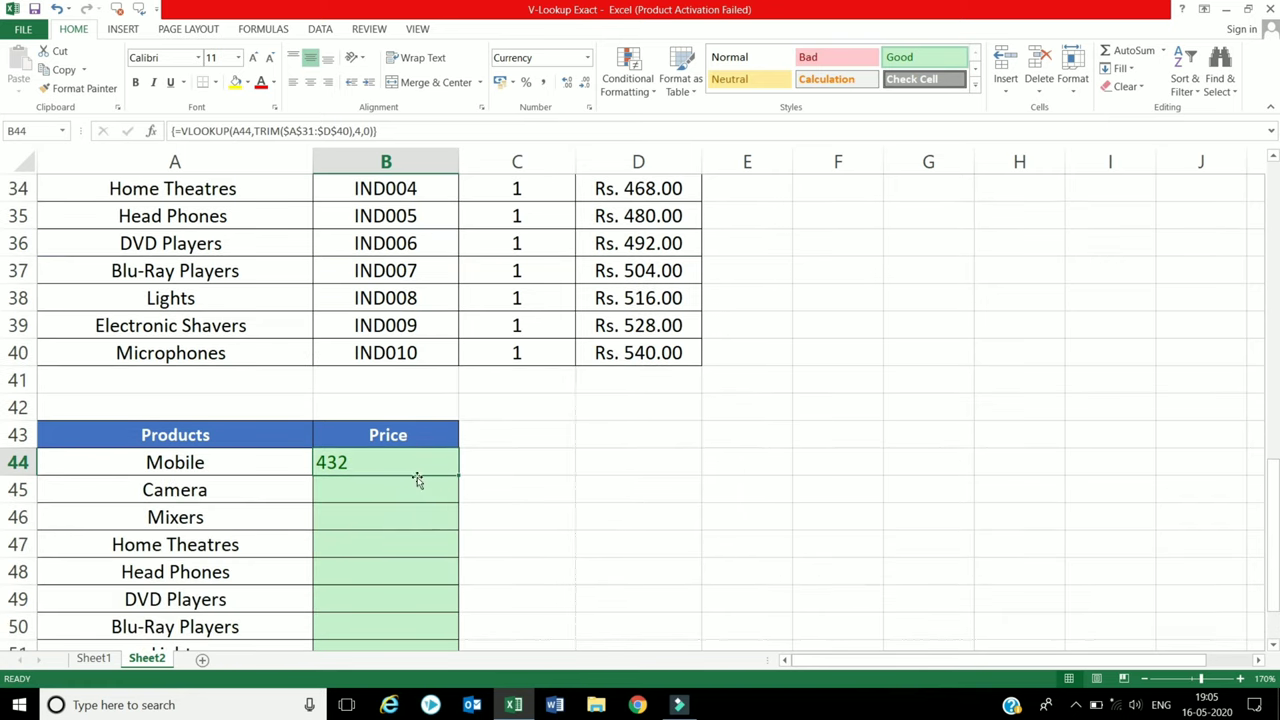
pyautogui.click(414, 464)
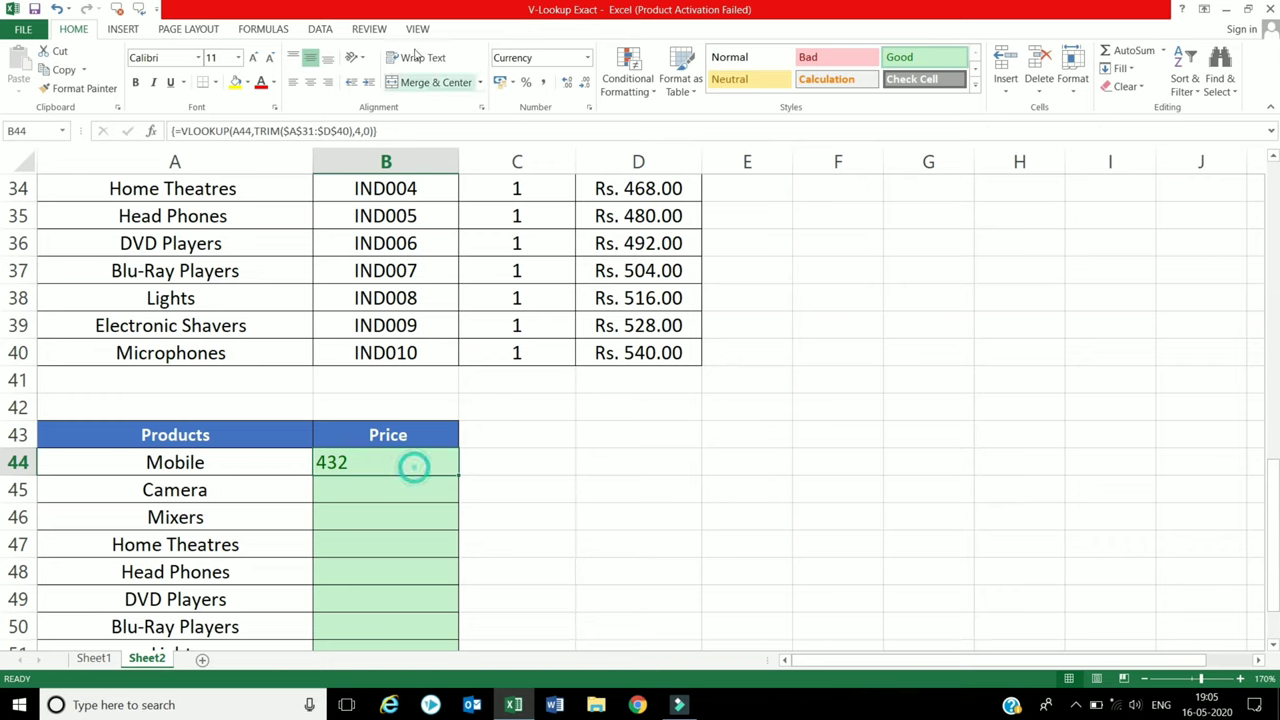
pyautogui.click(401, 129)
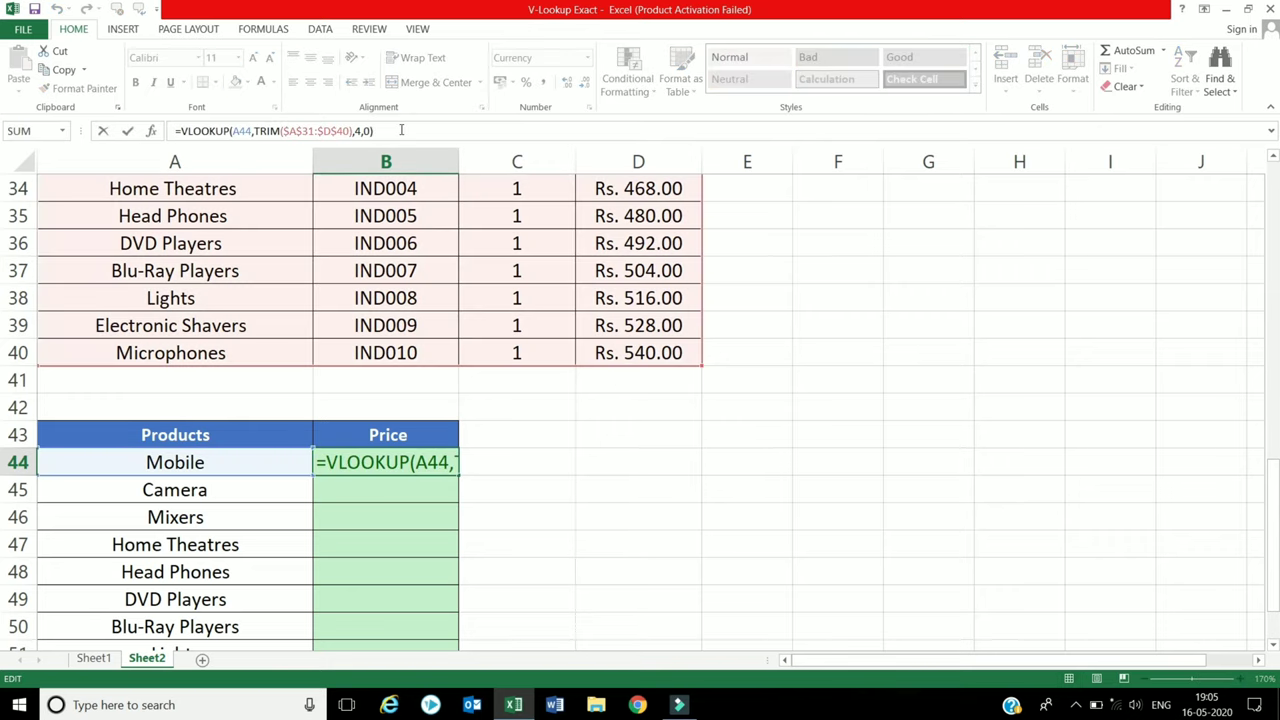
pyautogui.press('BackSpace')
pyautogui.write(')')
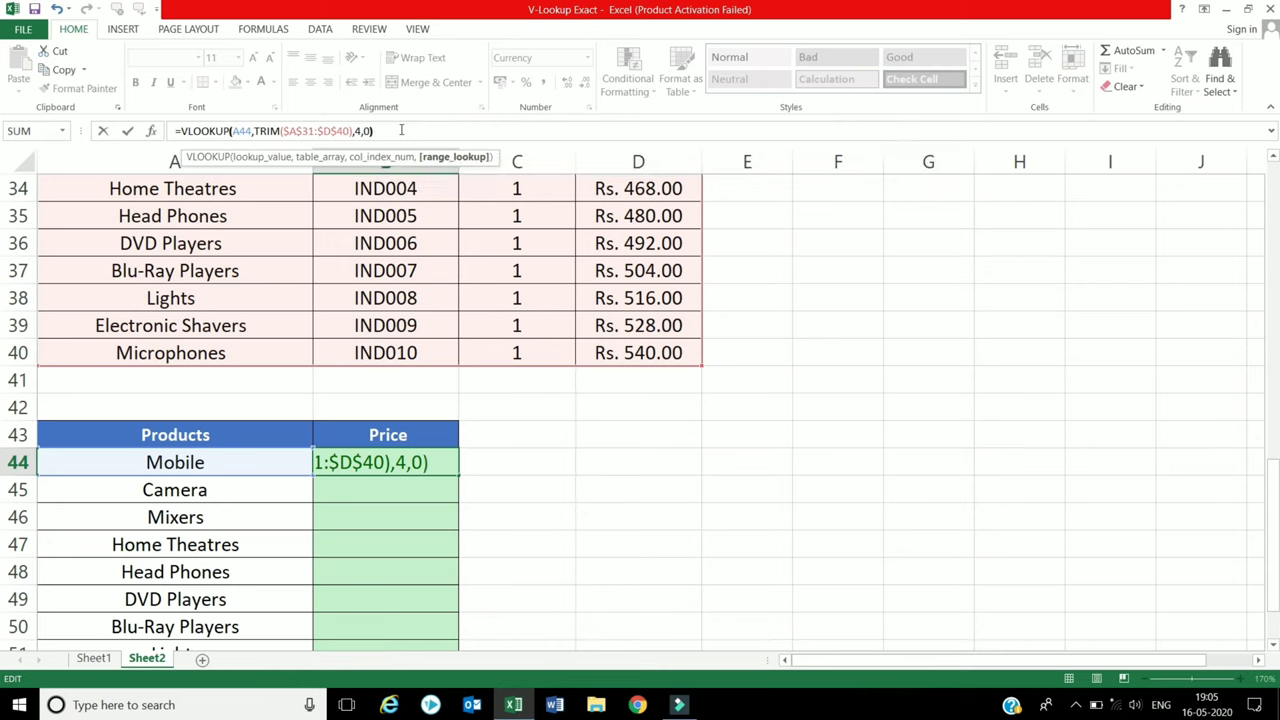
pyautogui.press('Return')
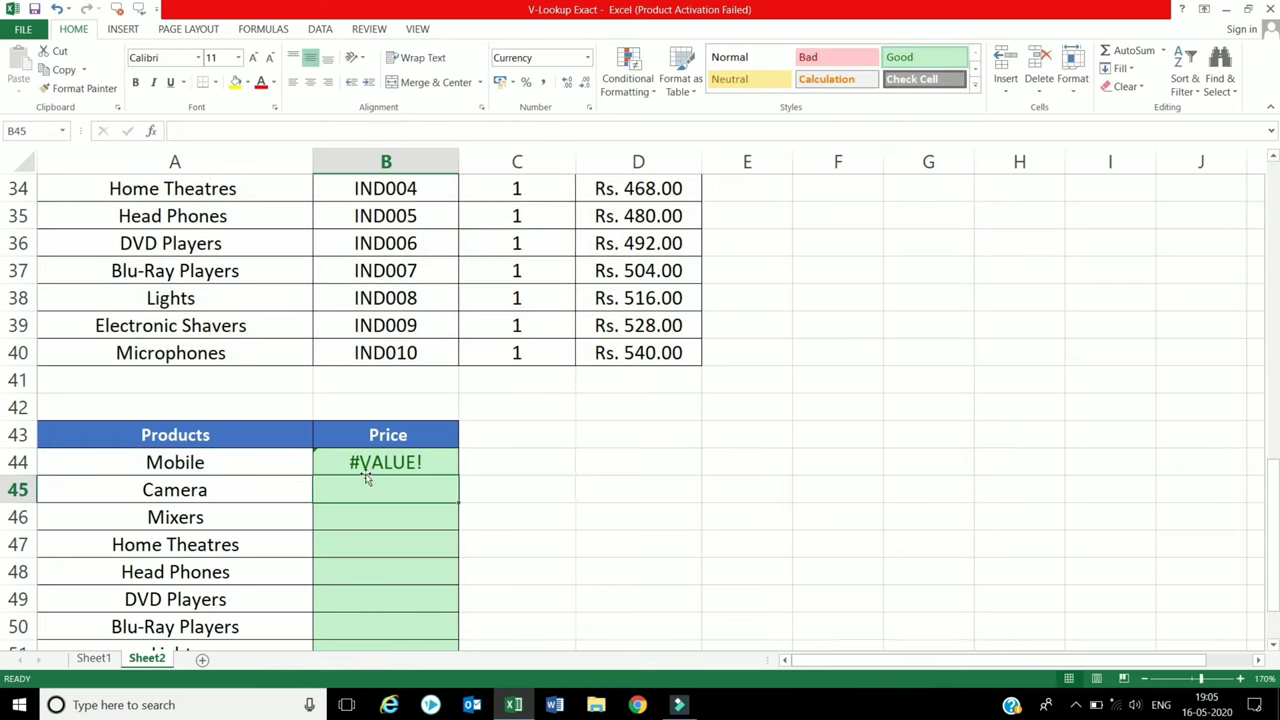
pyautogui.click(372, 441)
pyautogui.click(365, 463)
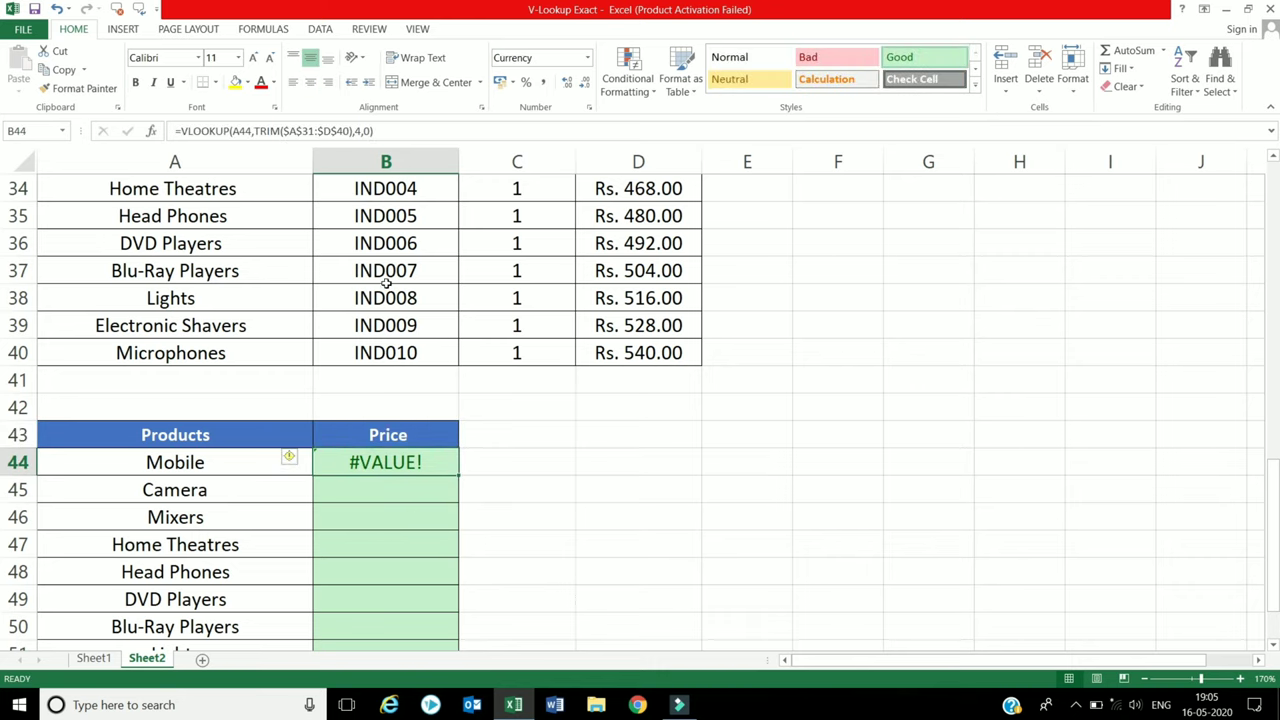
pyautogui.click(395, 124)
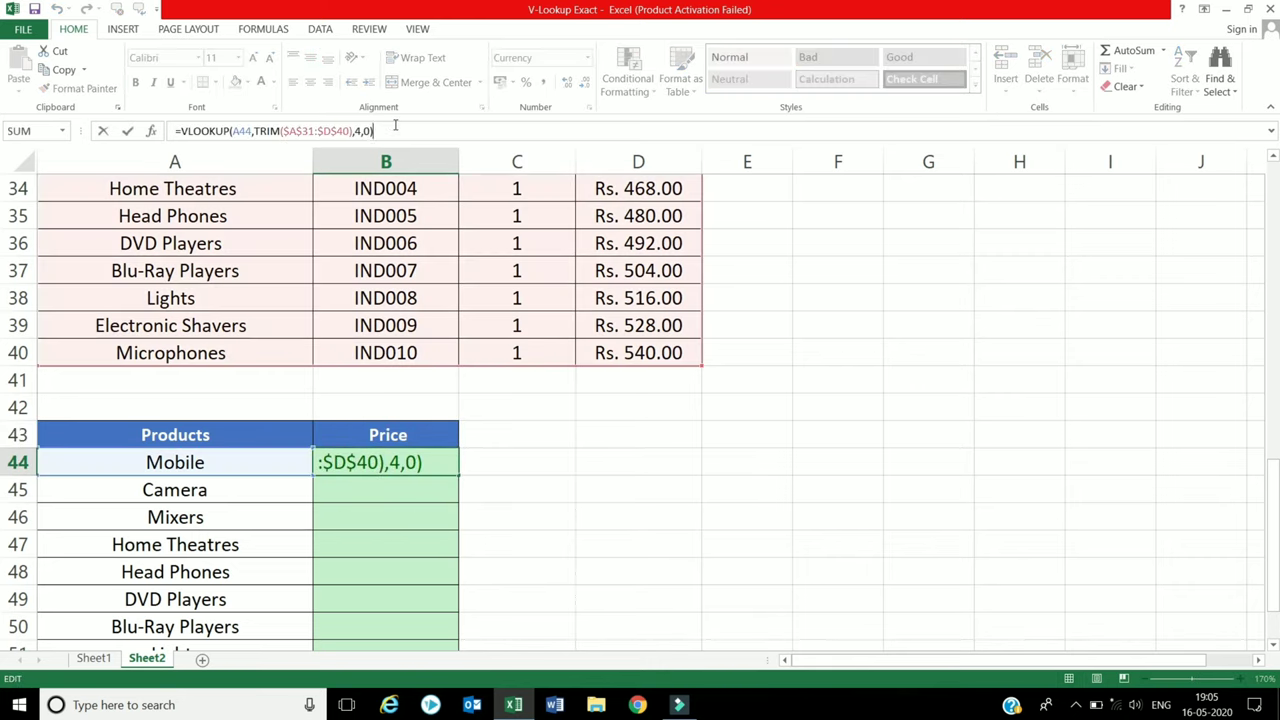
pyautogui.hotkey('ctrl', 'shift', 'Return')
pyautogui.click(422, 513)
pyautogui.click(417, 461)
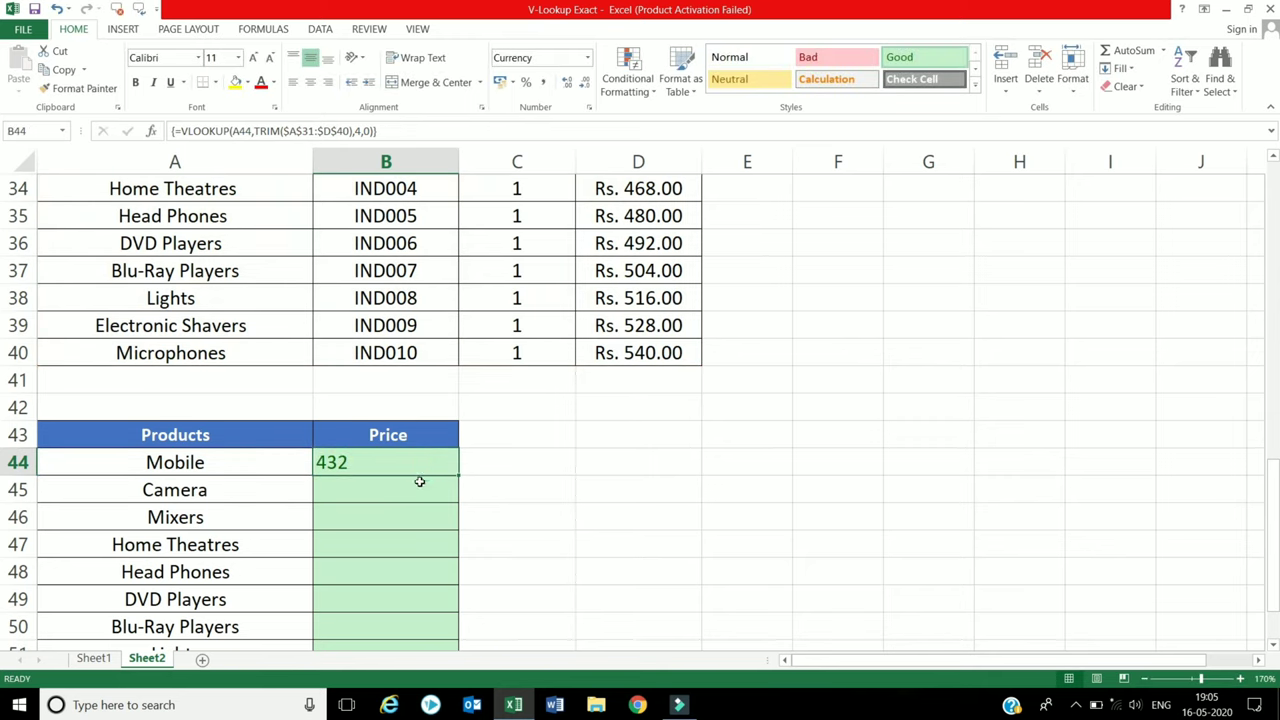
pyautogui.click(650, 336)
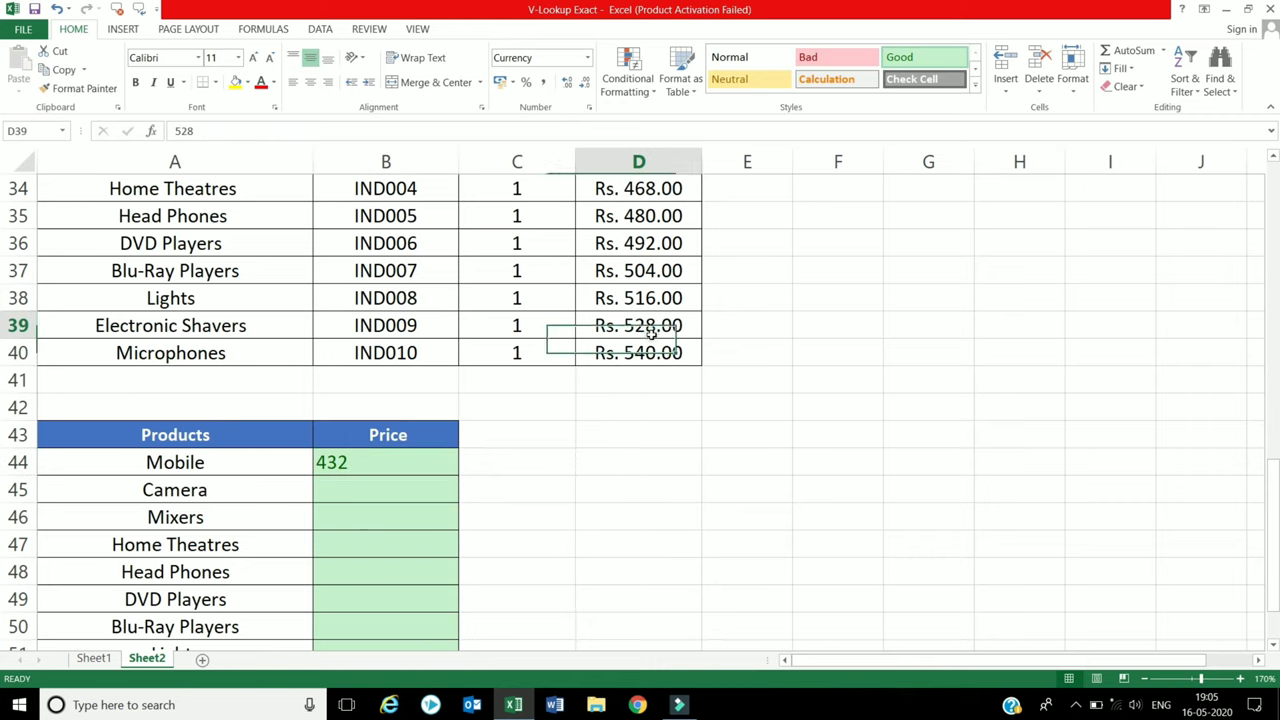
pyautogui.scroll(2, 651, 337)
pyautogui.click(640, 260)
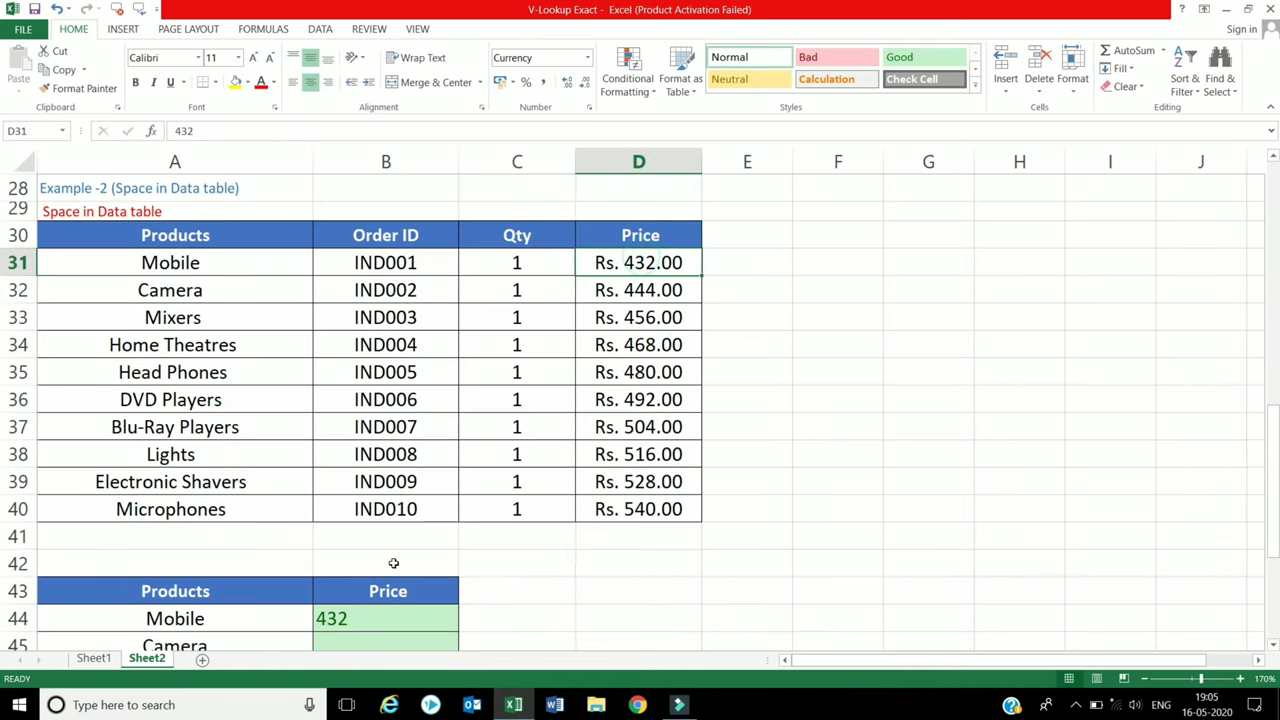
pyautogui.click(391, 619)
pyautogui.scroll(-1, 391, 620)
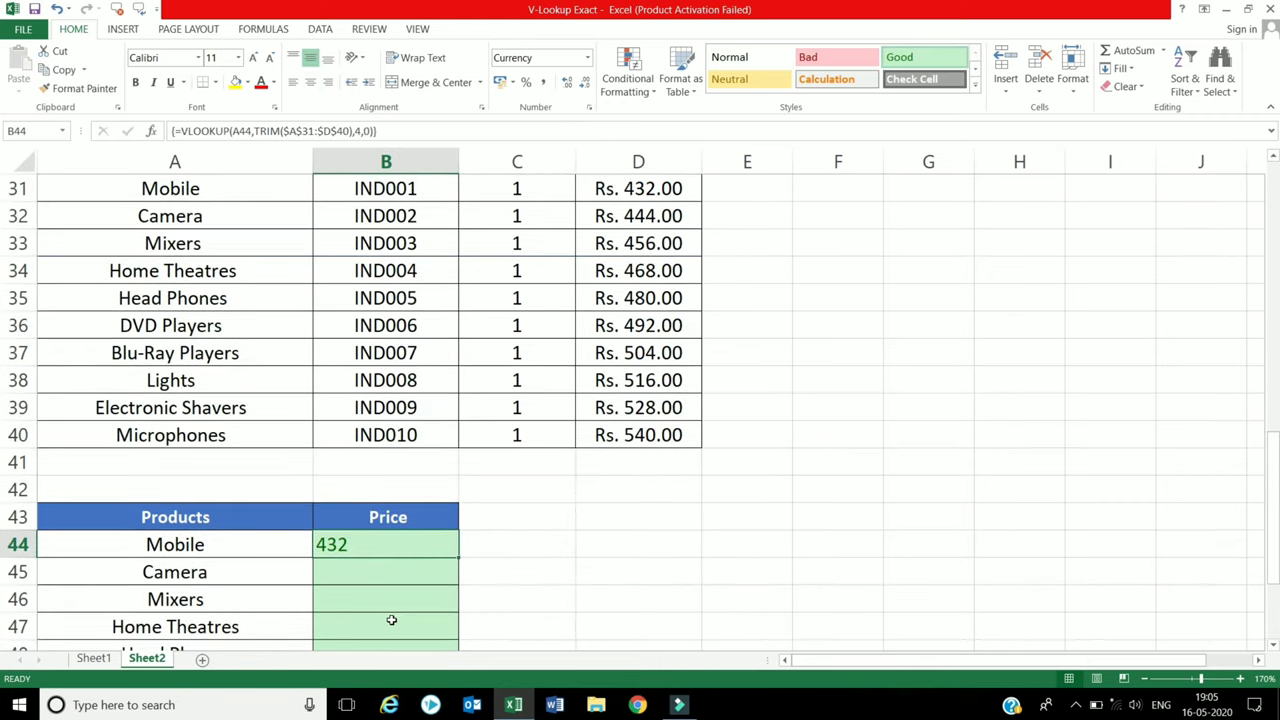
# Step: Append +0 to B44's array VLOOKUP so Mobile shows Rs. 432.00
pyautogui.click(393, 130)
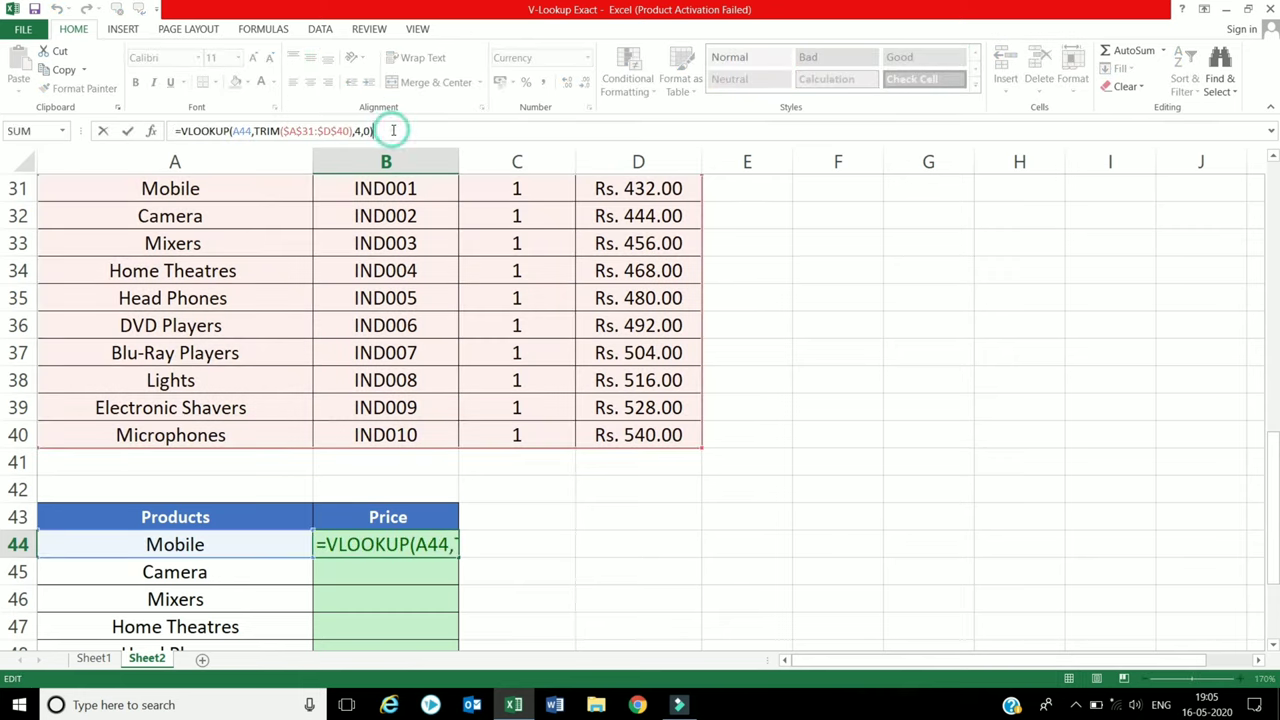
pyautogui.write('+')
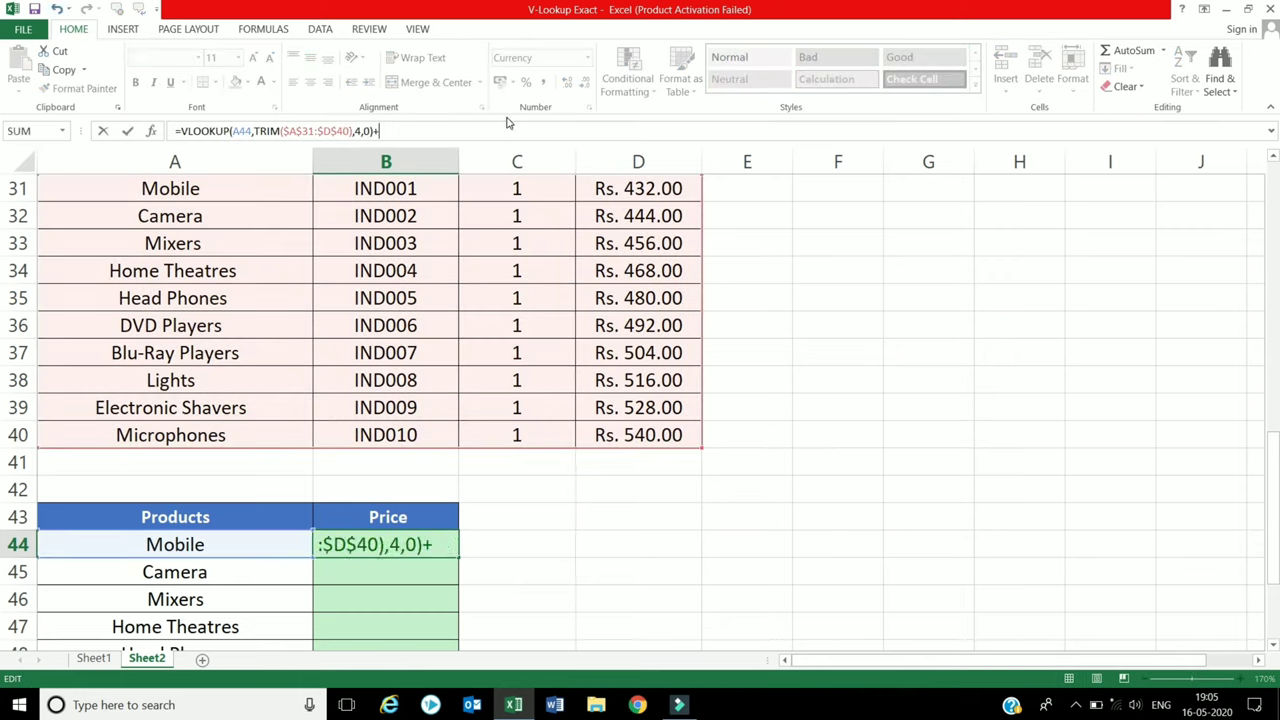
pyautogui.write('0')
pyautogui.write(')')
pyautogui.press('BackSpace')
pyautogui.press('Return')
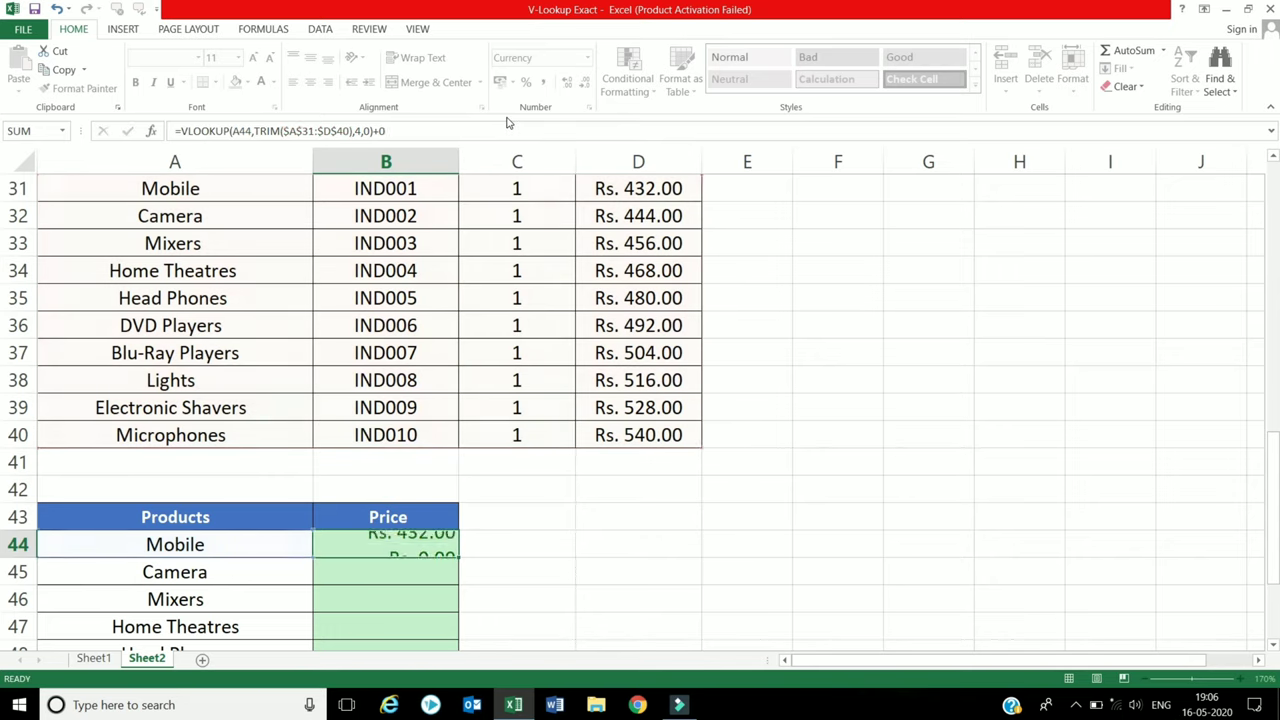
pyautogui.hotkey('ctrl', 'shift', 'Return')
pyautogui.scroll(-2, 500, 318)
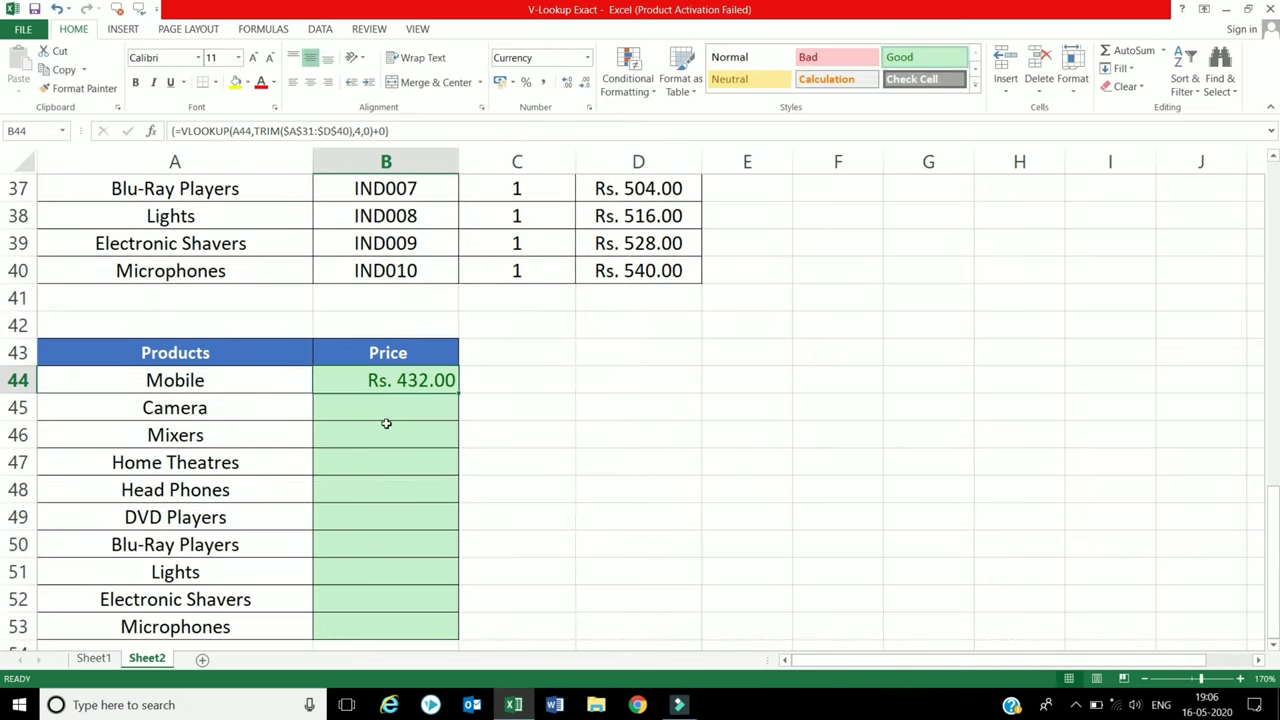
pyautogui.scroll(-1, 386, 423)
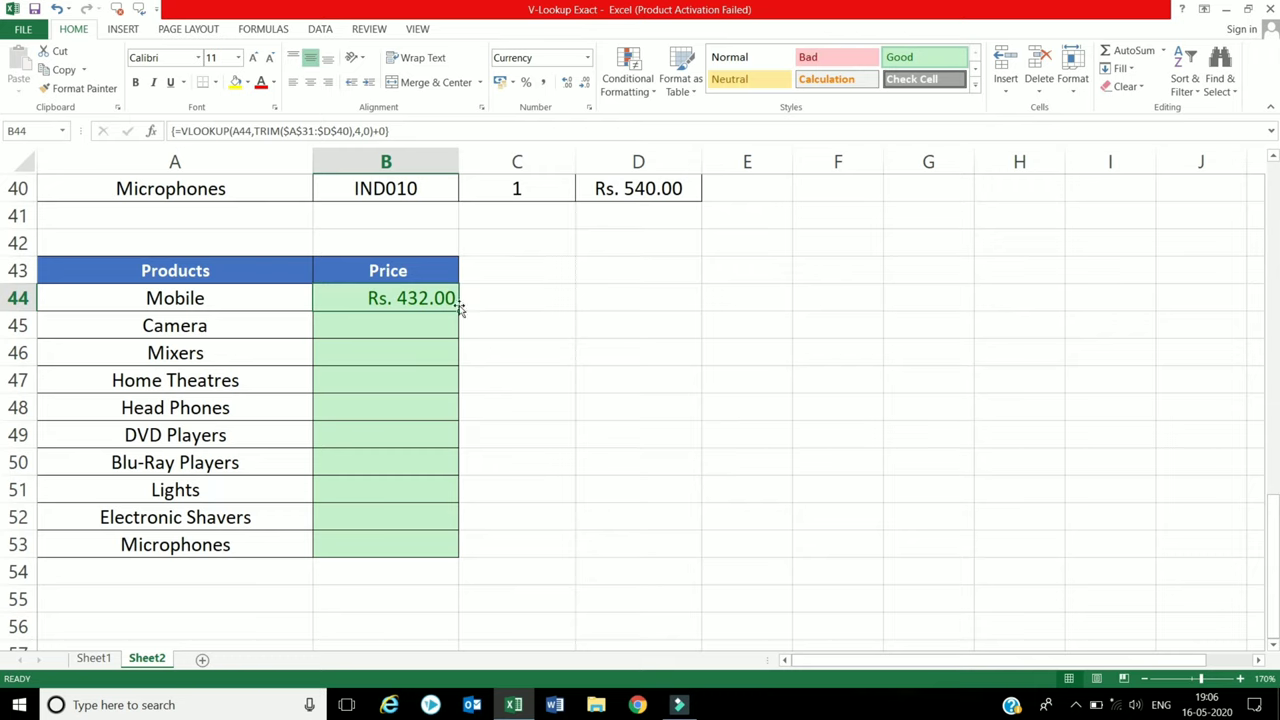
# Step: Copy B44's array formula down to B53, pricing Camera through Microphones at Rs. 444.00–540.00
pyautogui.doubleClick(459, 308)
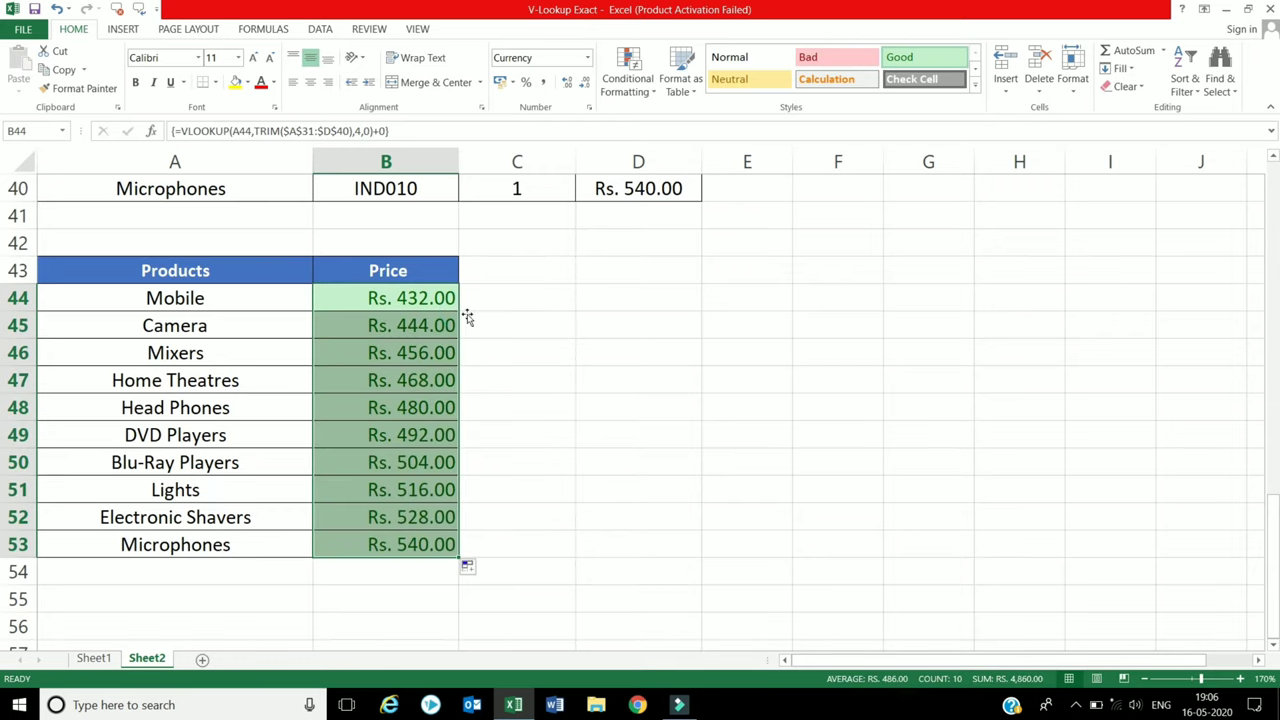
pyautogui.click(541, 336)
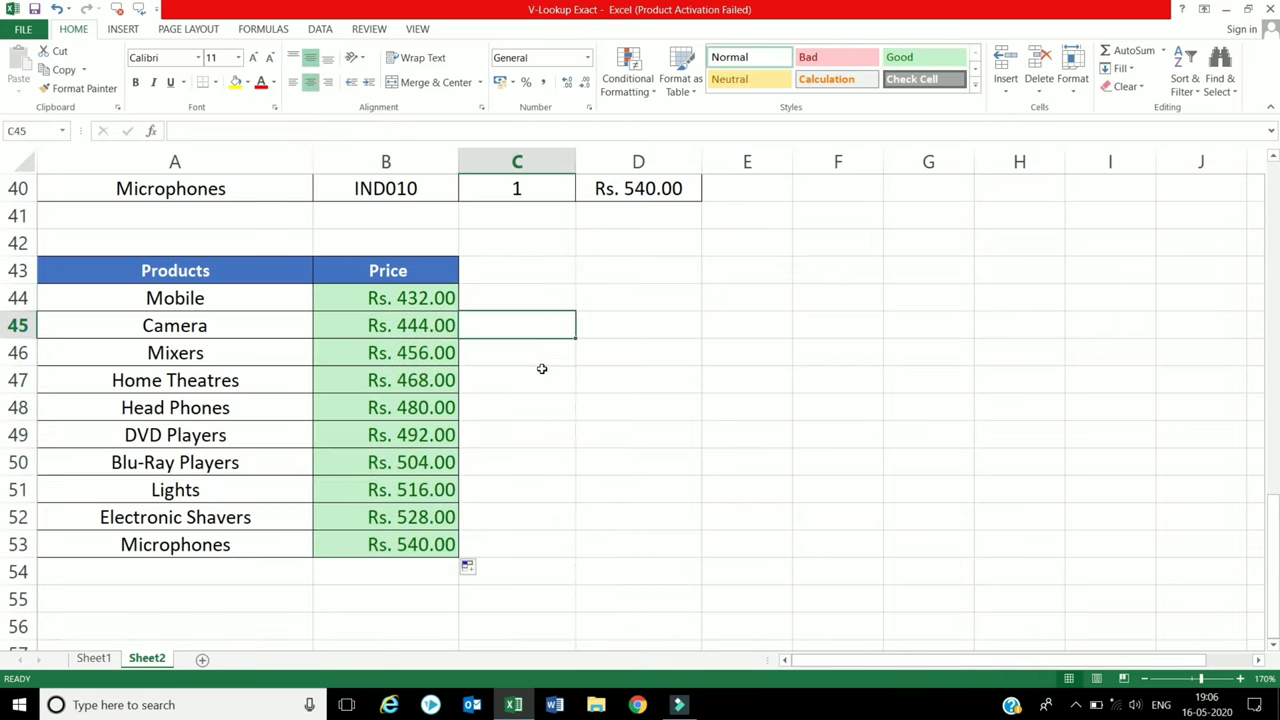
pyautogui.scroll(1, 541, 369)
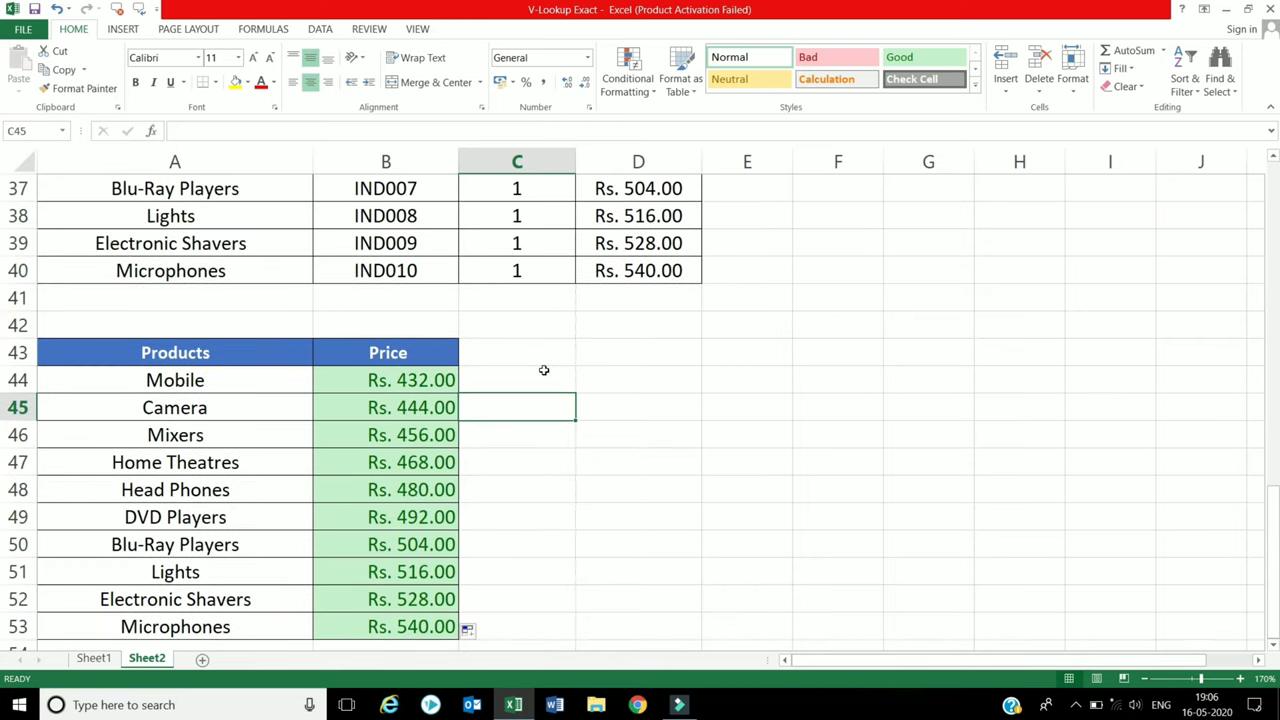
pyautogui.scroll(5, 544, 370)
pyautogui.scroll(6, 544, 370)
pyautogui.scroll(2, 544, 370)
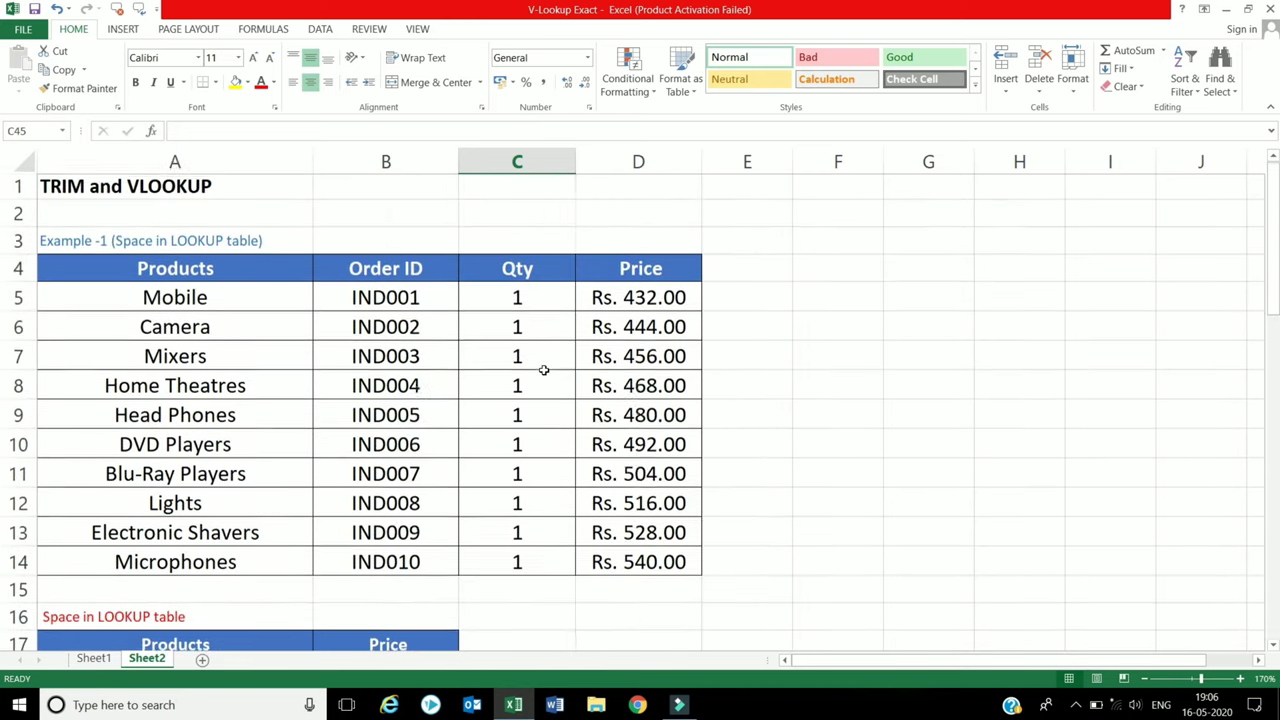